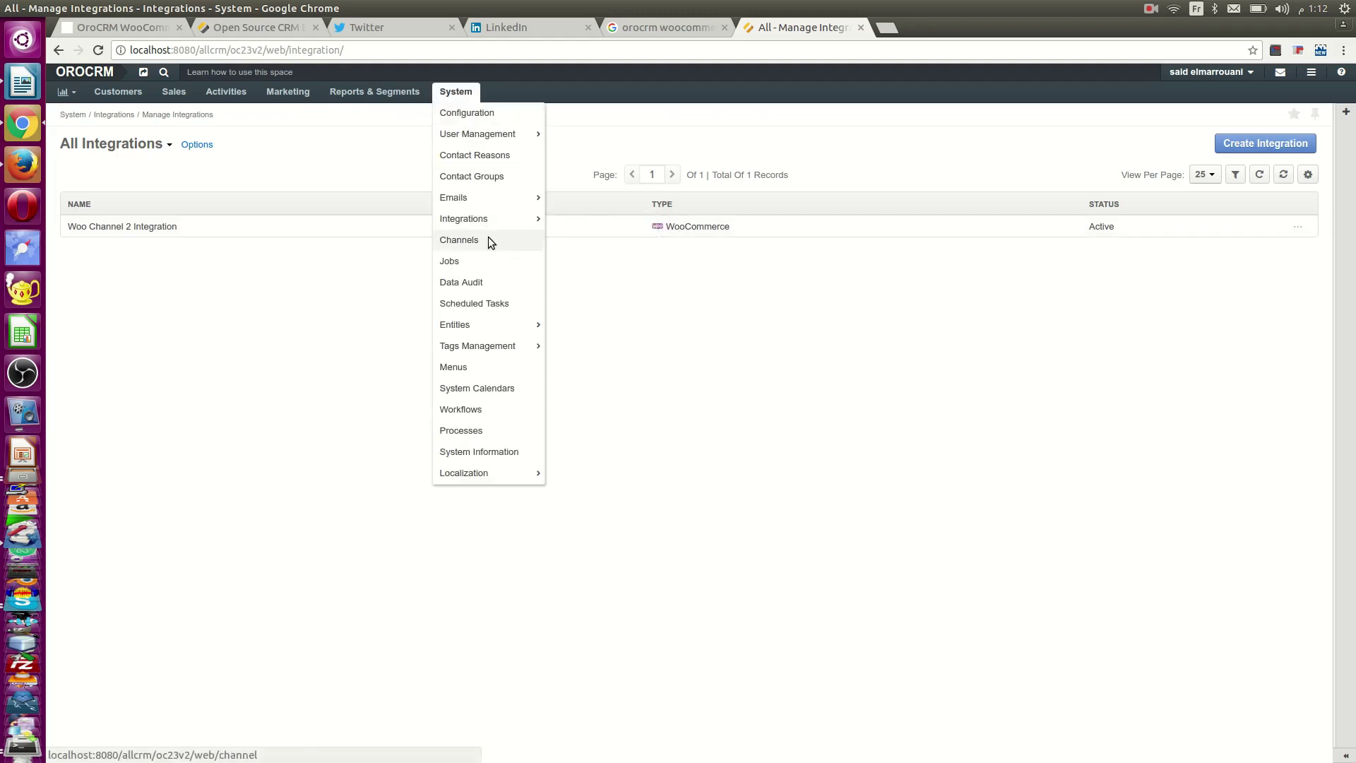
Edit Woo Channel 2, removing Woo Coupons from its entities and adding it back
left_click(489, 240)
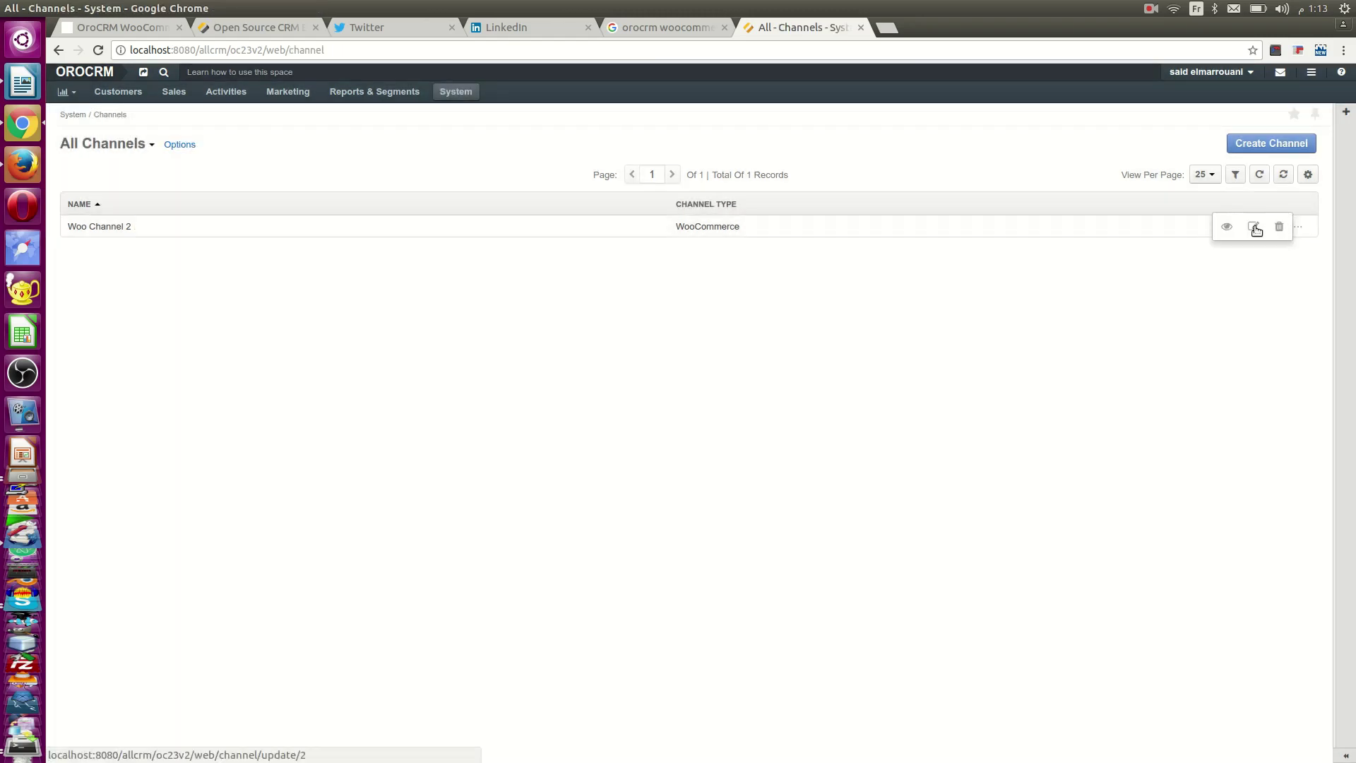
left_click(1258, 229)
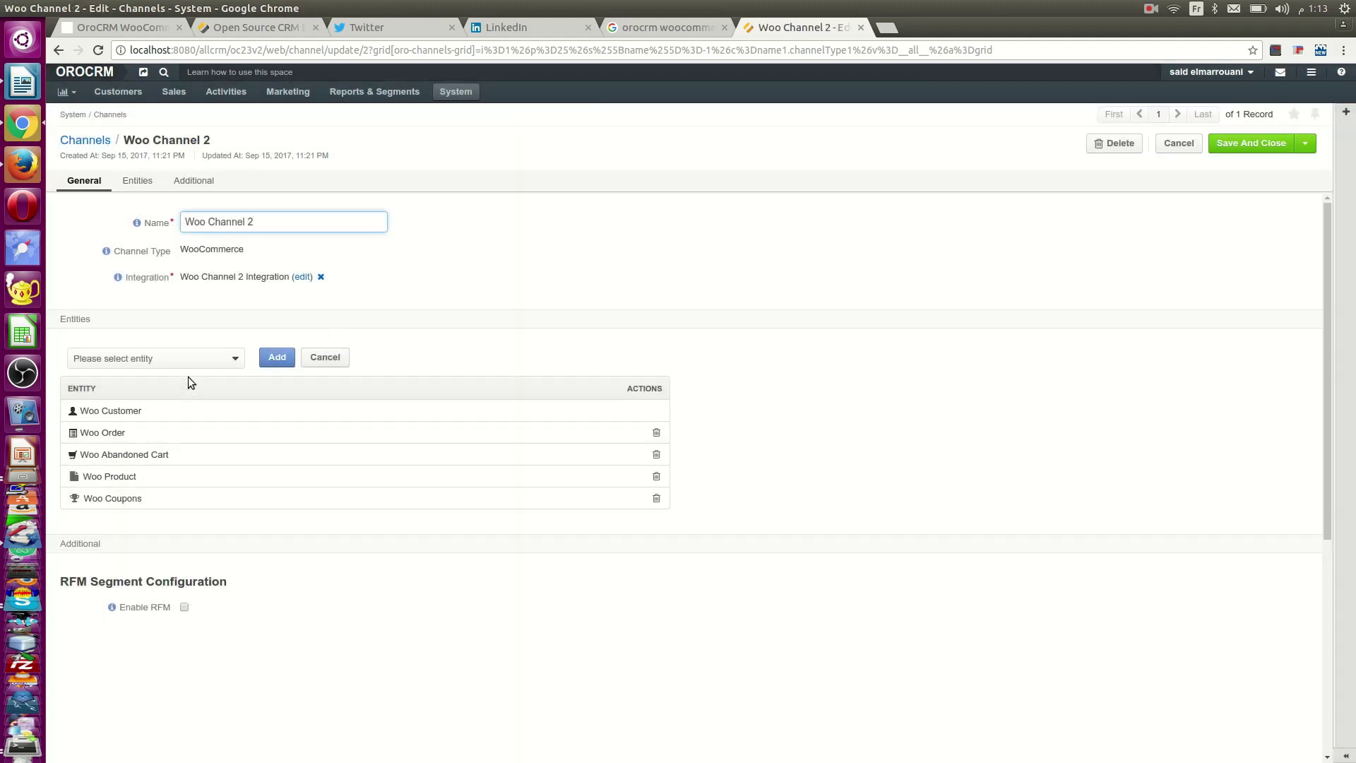
left_click(656, 498)
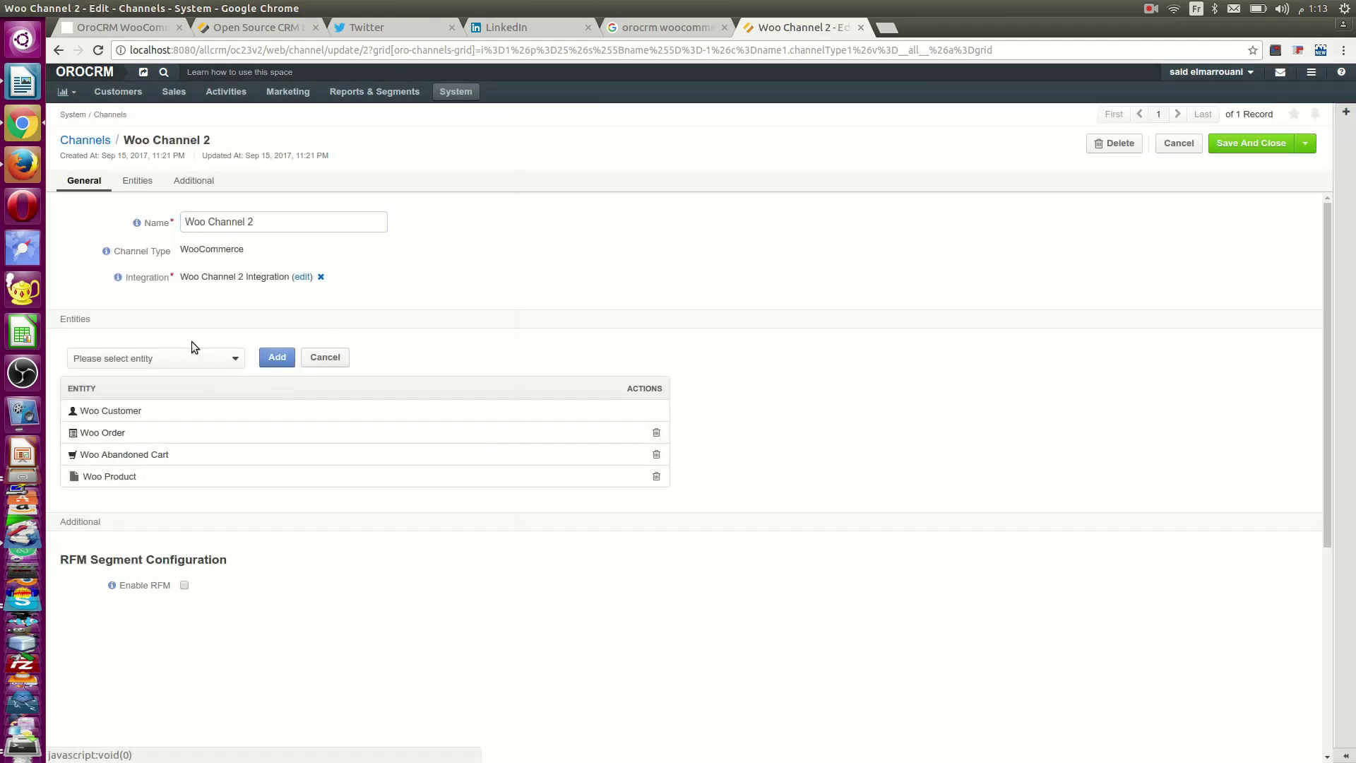
left_click(185, 359)
scroll(181, 558, "down", 1)
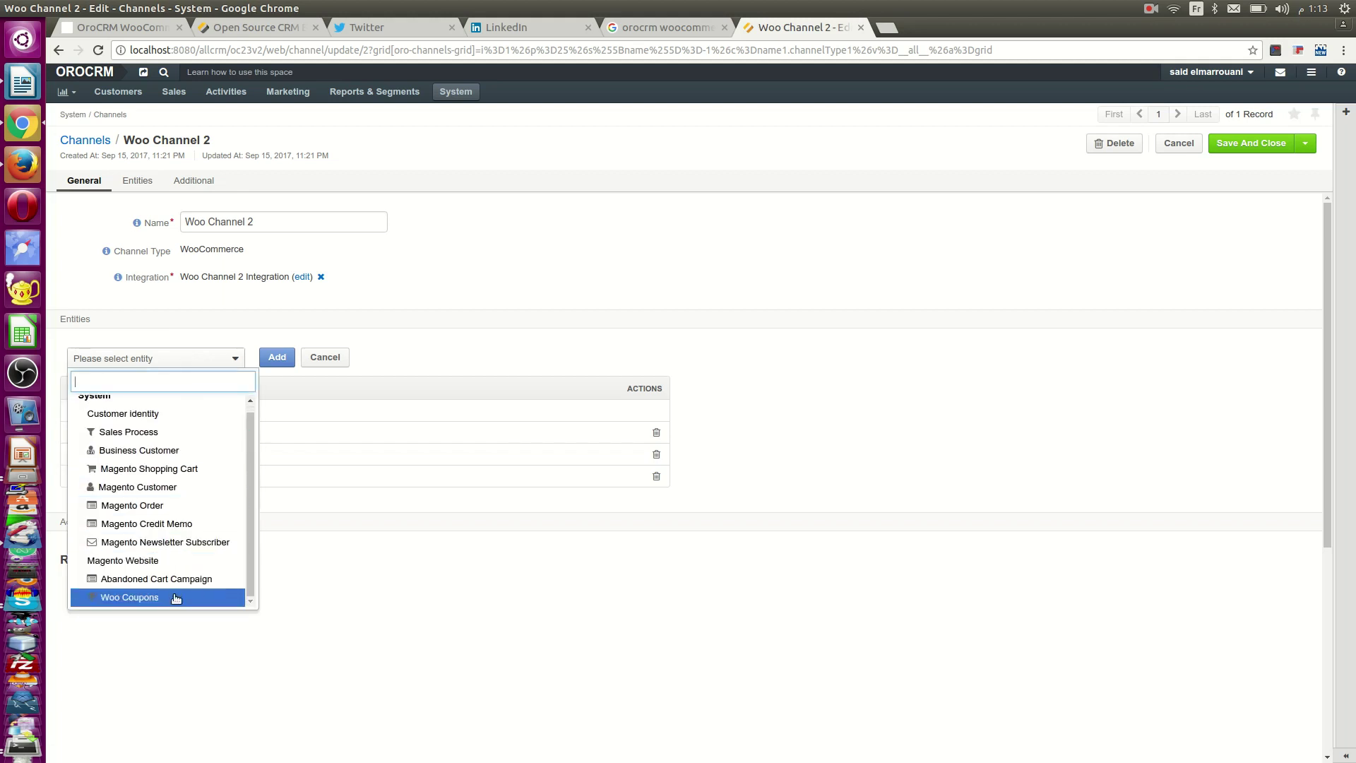
left_click(181, 596)
left_click(276, 357)
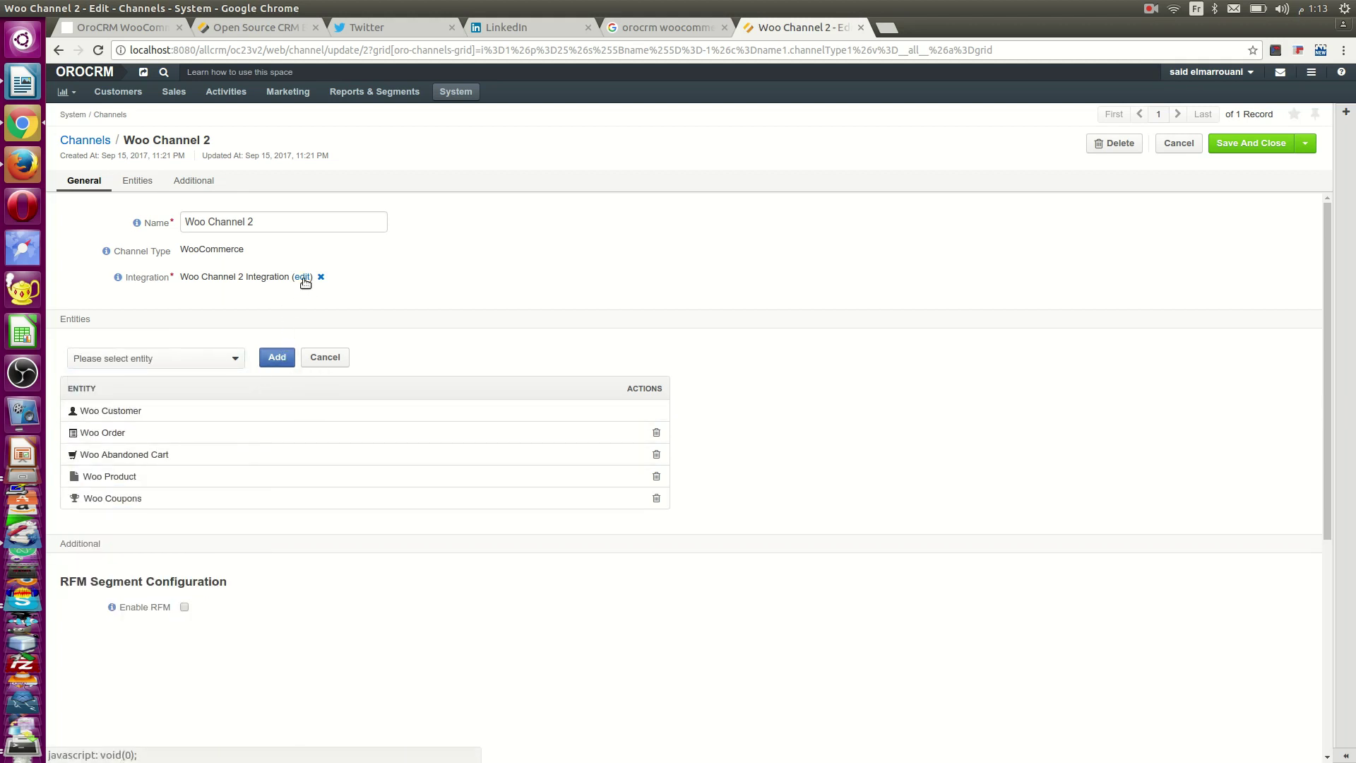
Check the Woo Channel 2 Integration's connection to the WooCommerce store's site URL
left_click(302, 277)
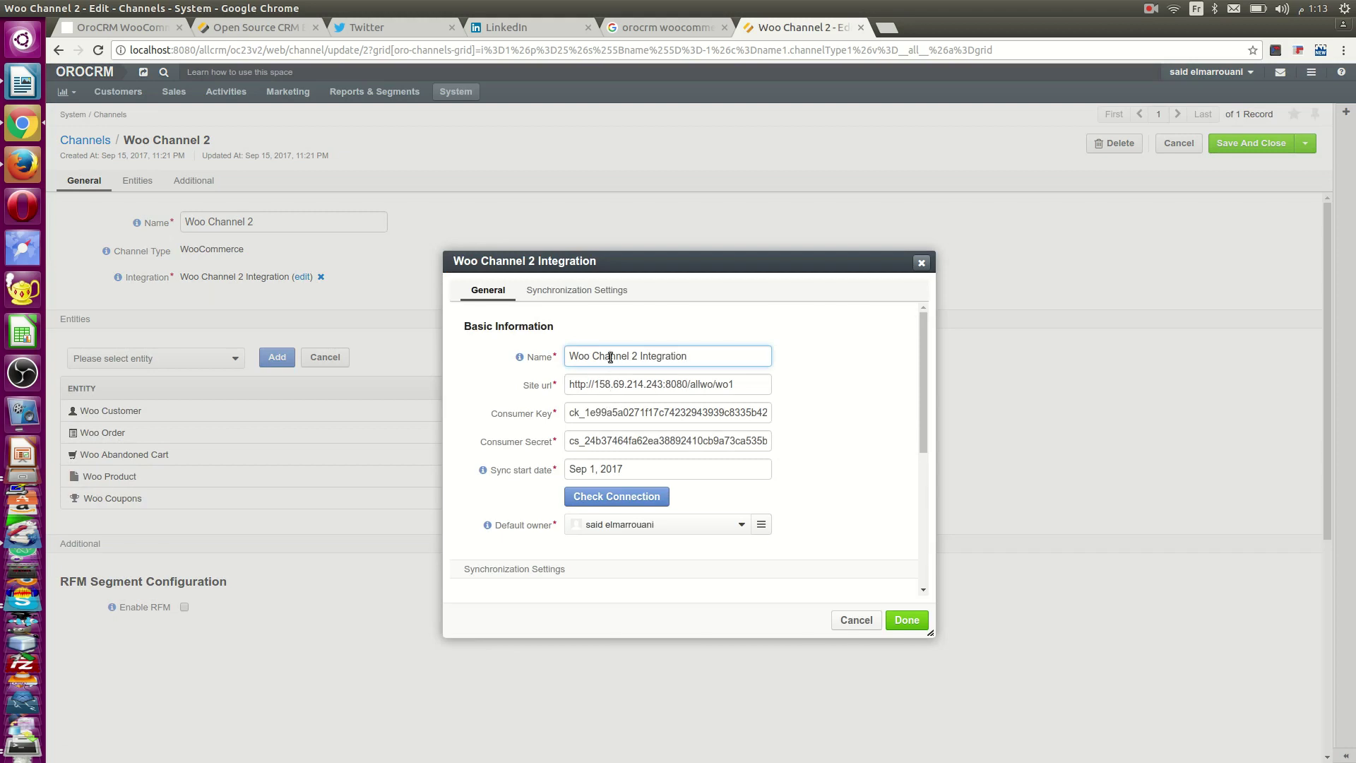
left_click_drag(736, 384, 526, 376)
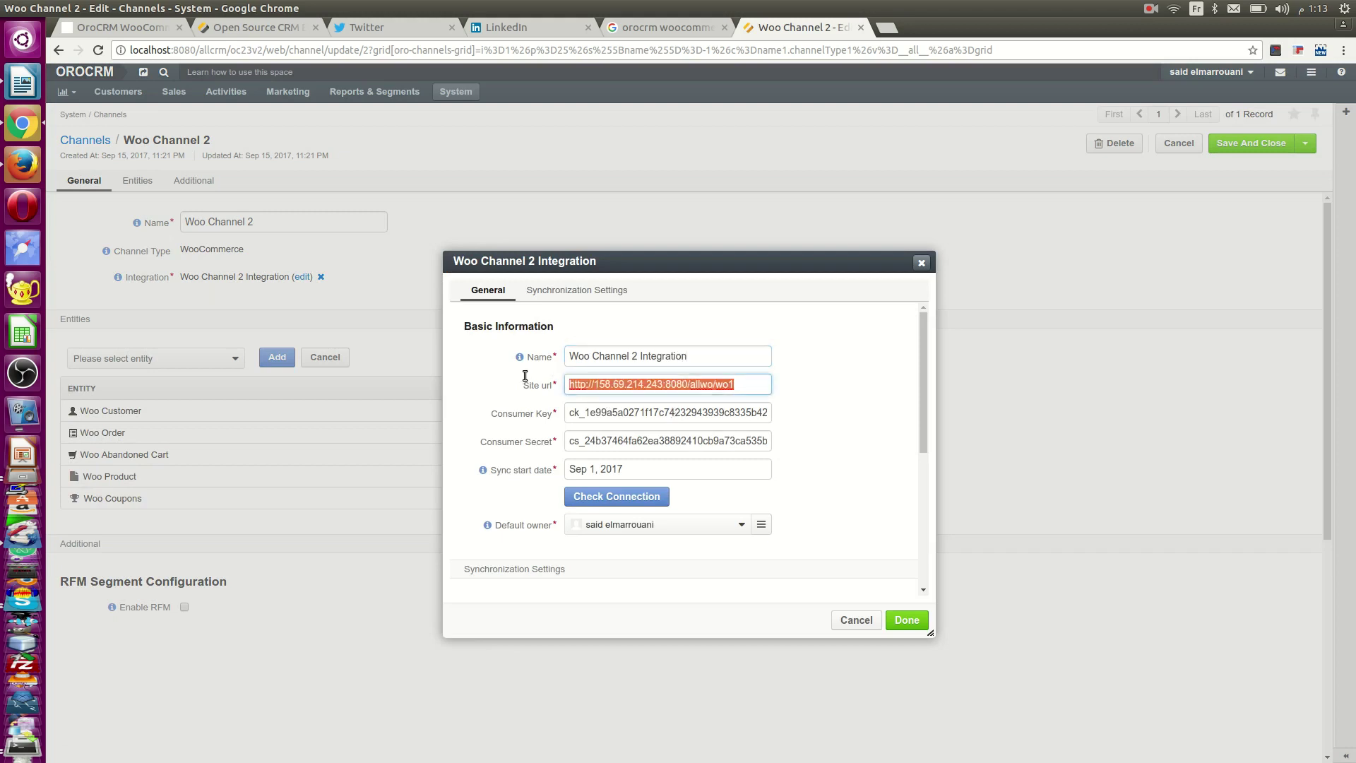
left_click(613, 499)
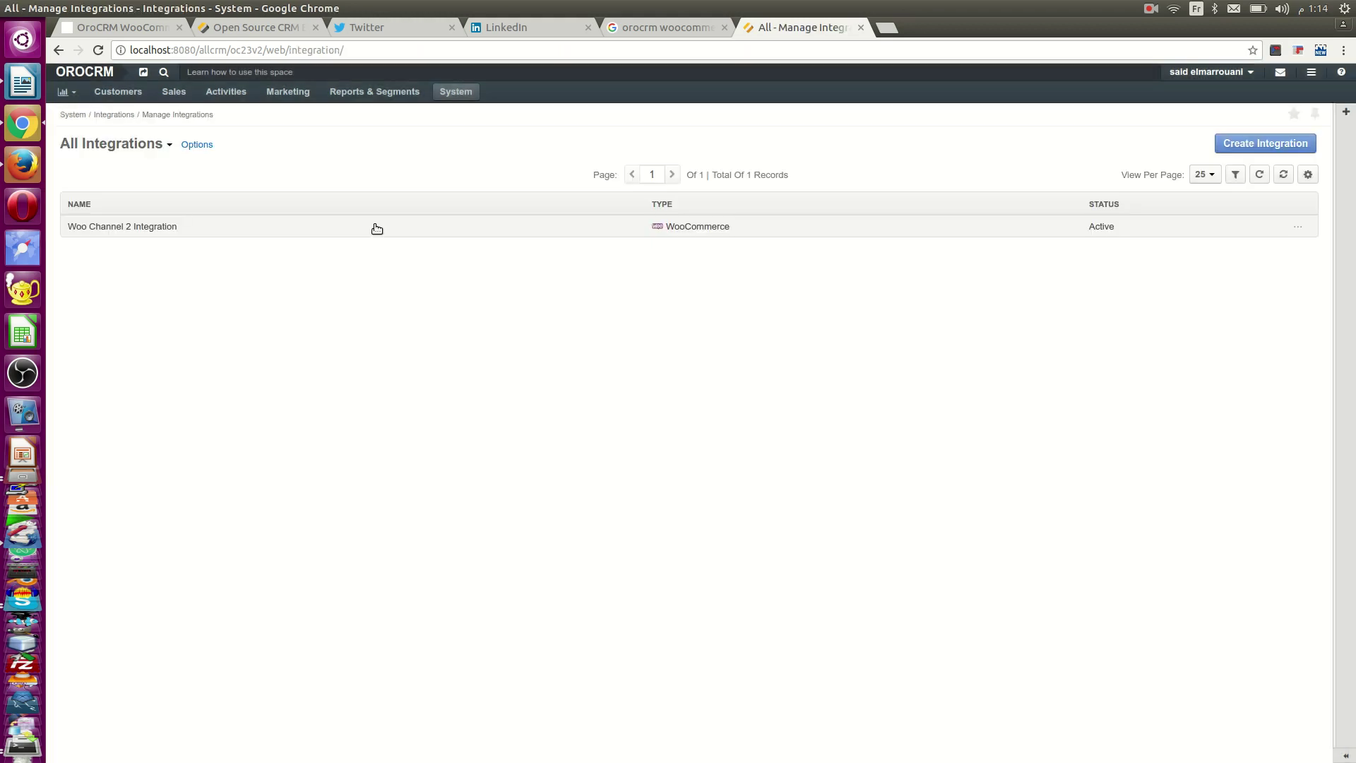
Review the Woo Channel 2 Integration's synchronization statuses, then return to the integrations list
left_click(375, 227)
scroll(412, 383, "down", 10)
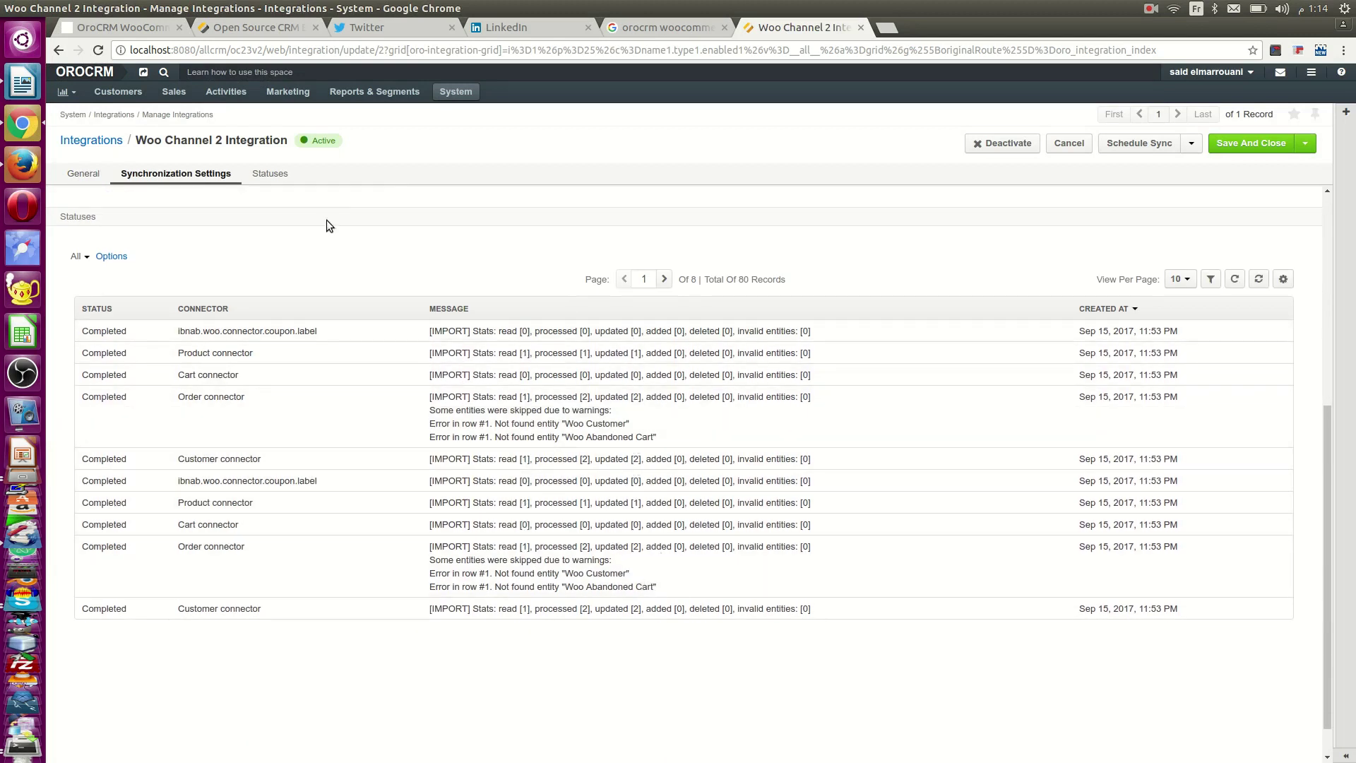
left_click(1069, 143)
mouse_move(118, 92)
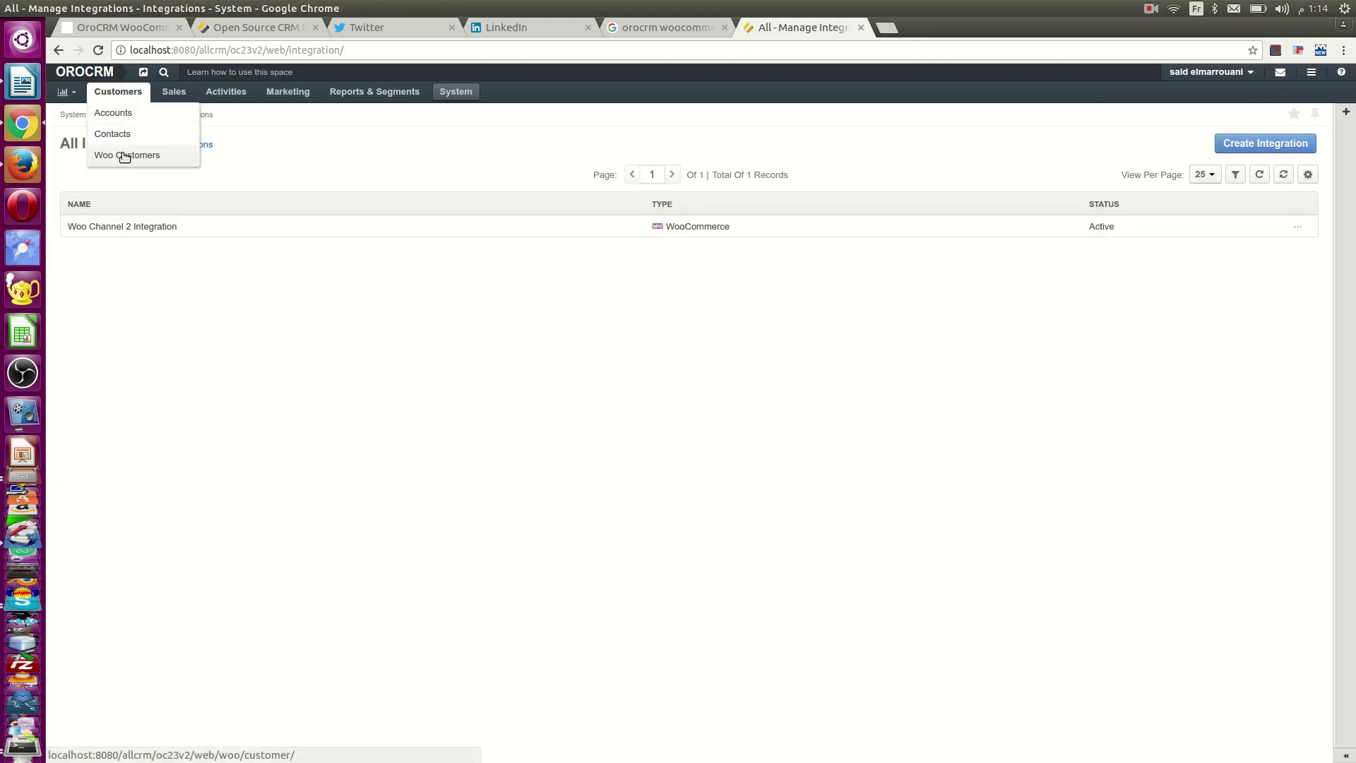
mouse_move(173, 92)
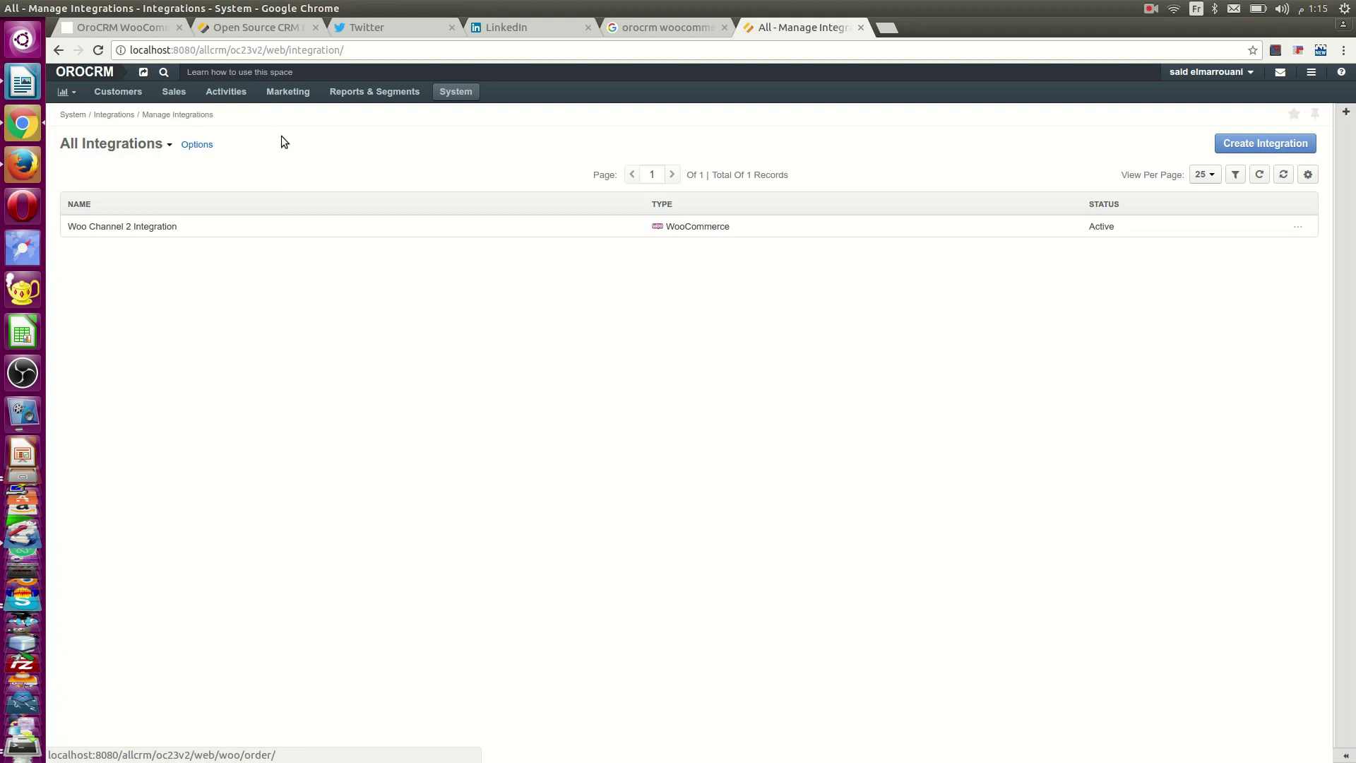
mouse_move(296, 97)
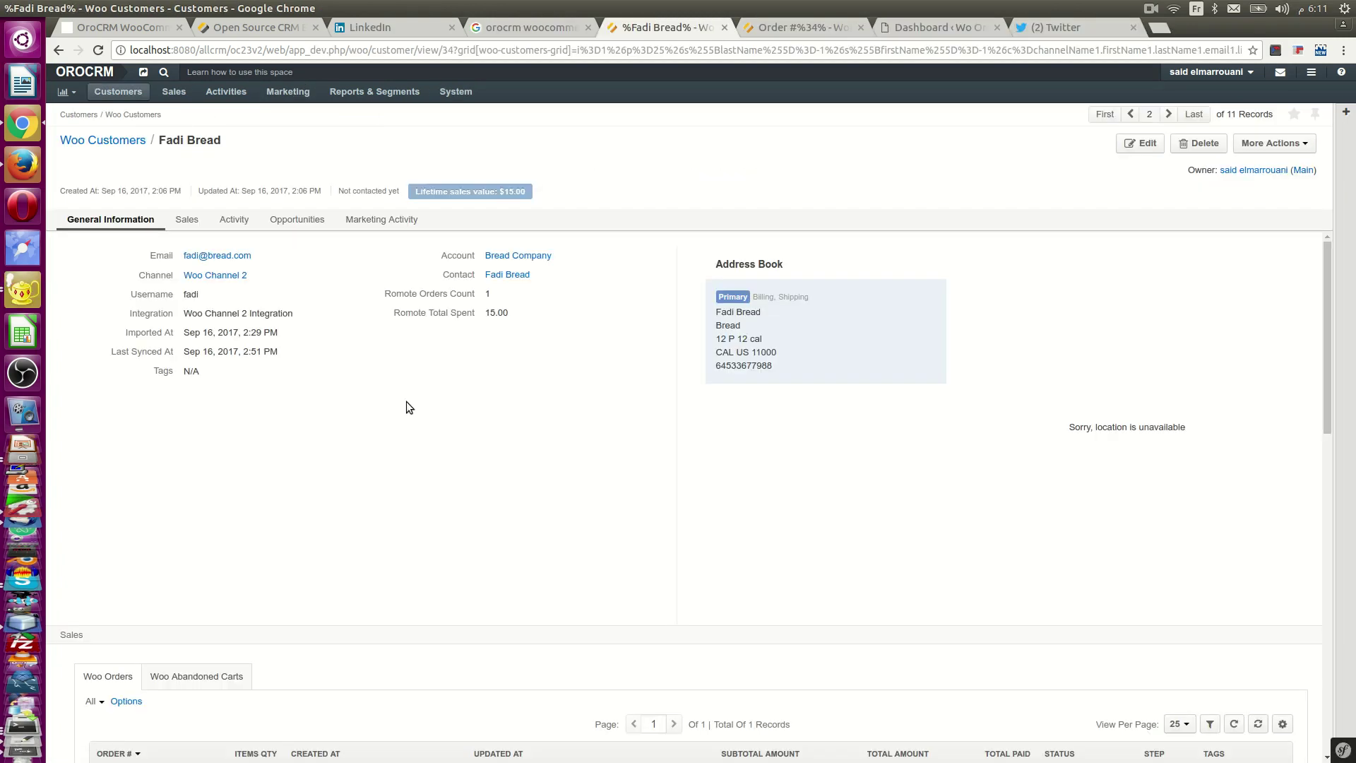
Reload the customer's Woo orders and open the Bread Company account
scroll(405, 405, "down", 5)
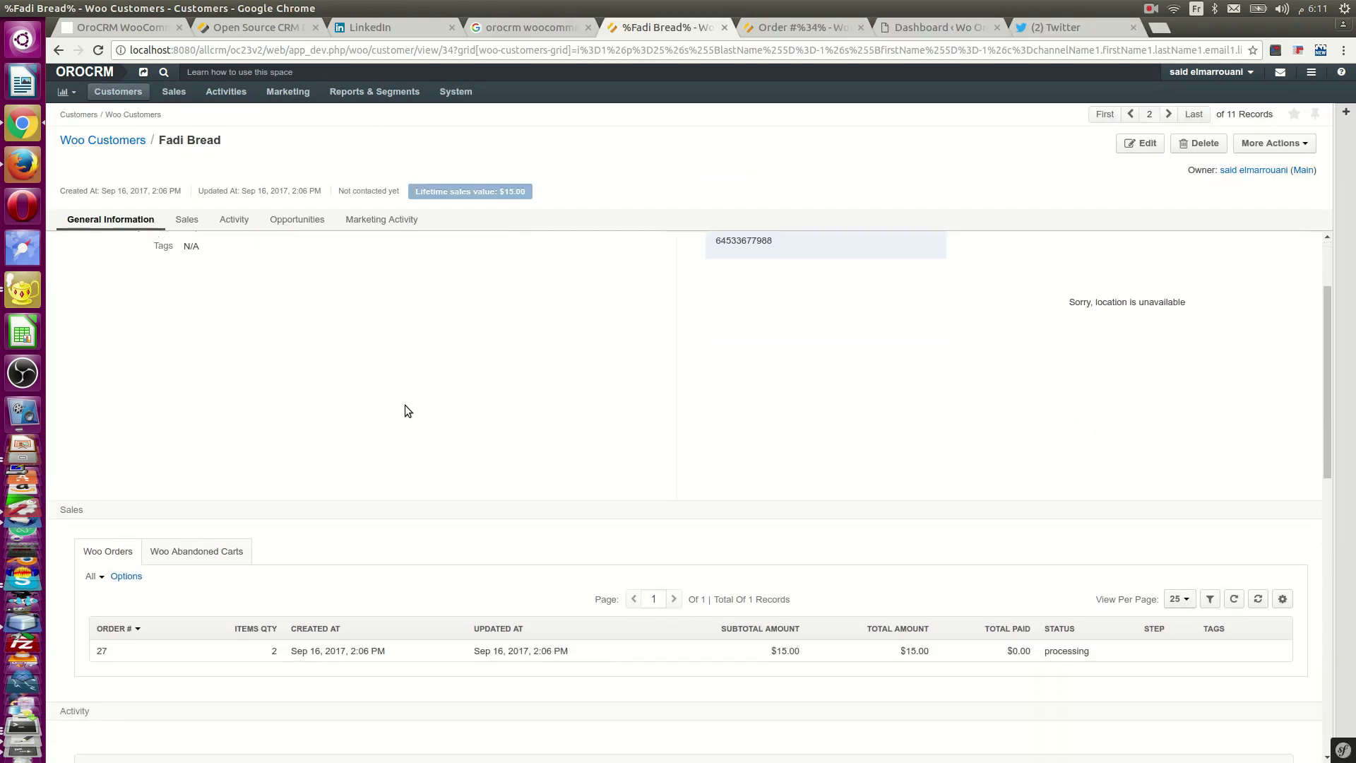
left_click(121, 493)
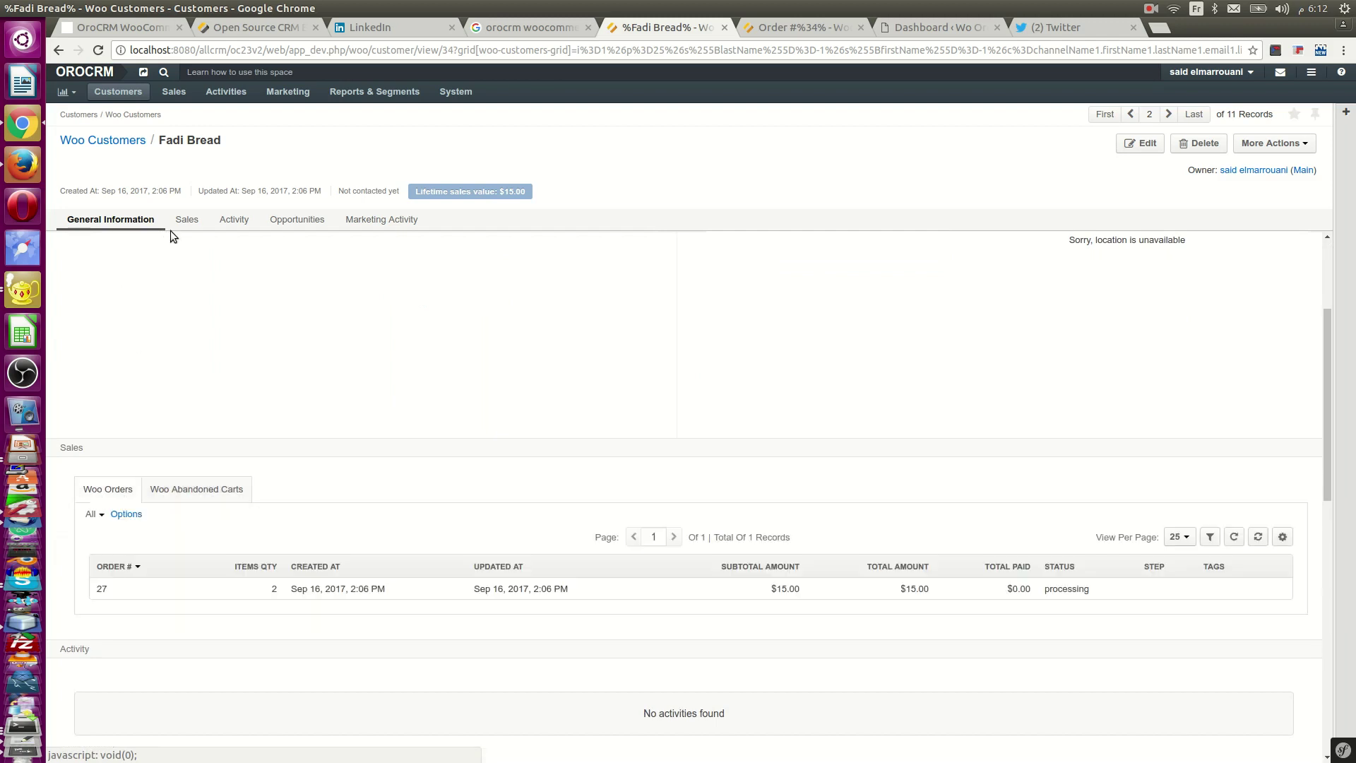
scroll(405, 435, "up", 3)
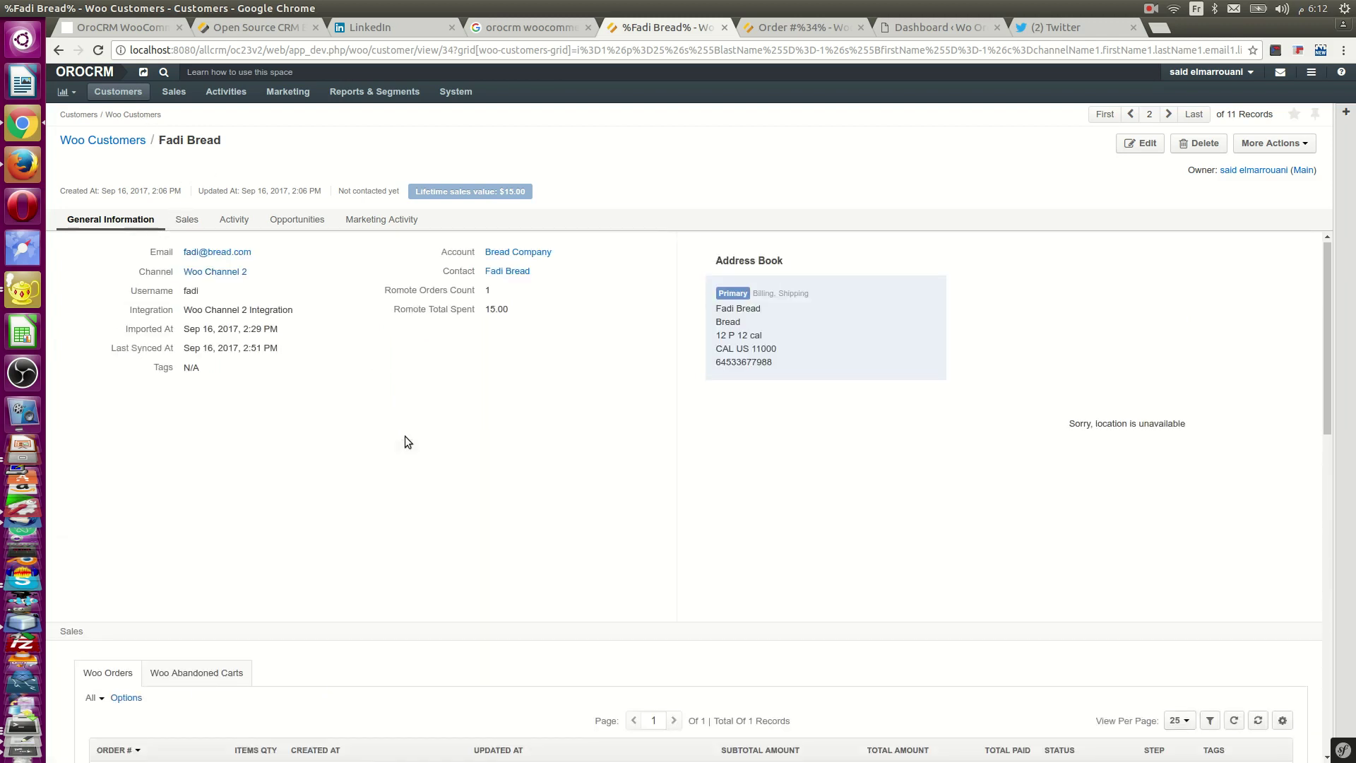
left_click(522, 262)
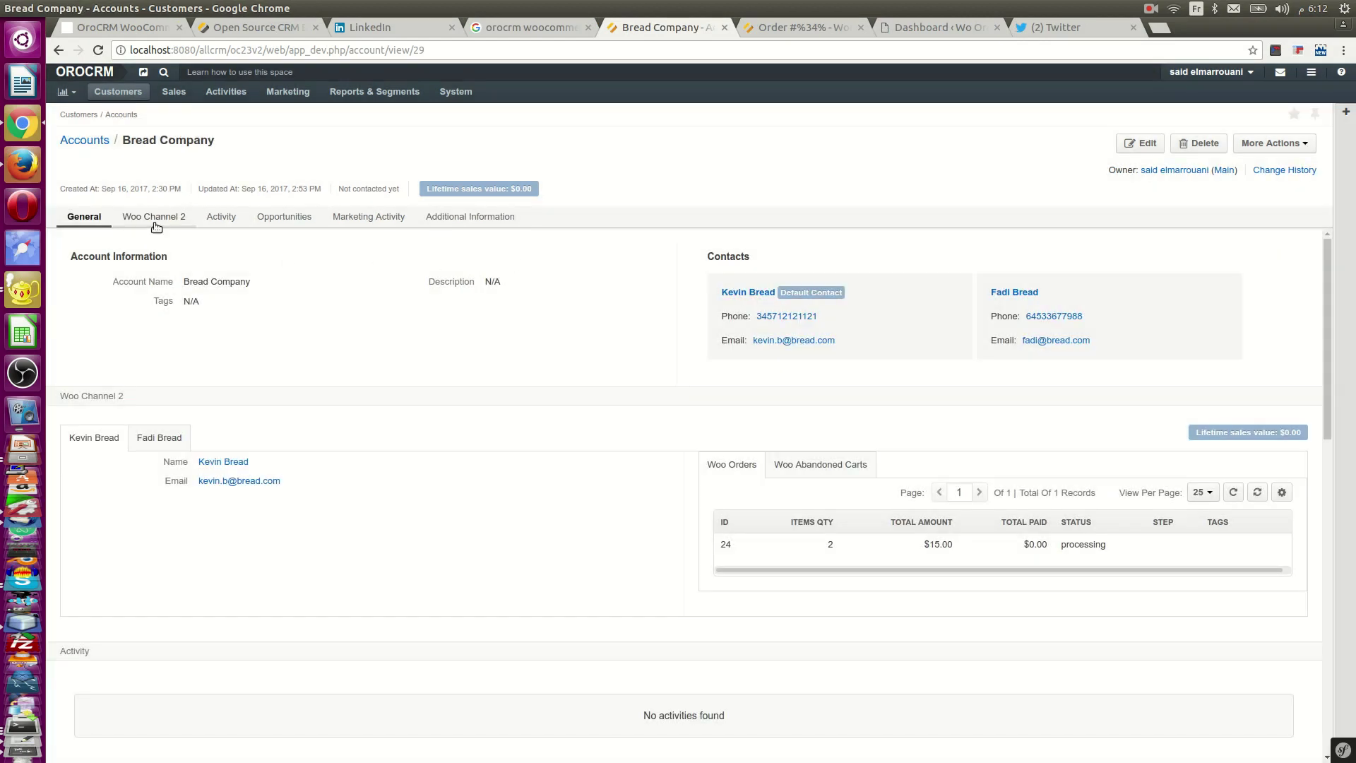
Show the account's Woo Channel 2 abandoned carts and the second contact's Woo details
left_click(156, 221)
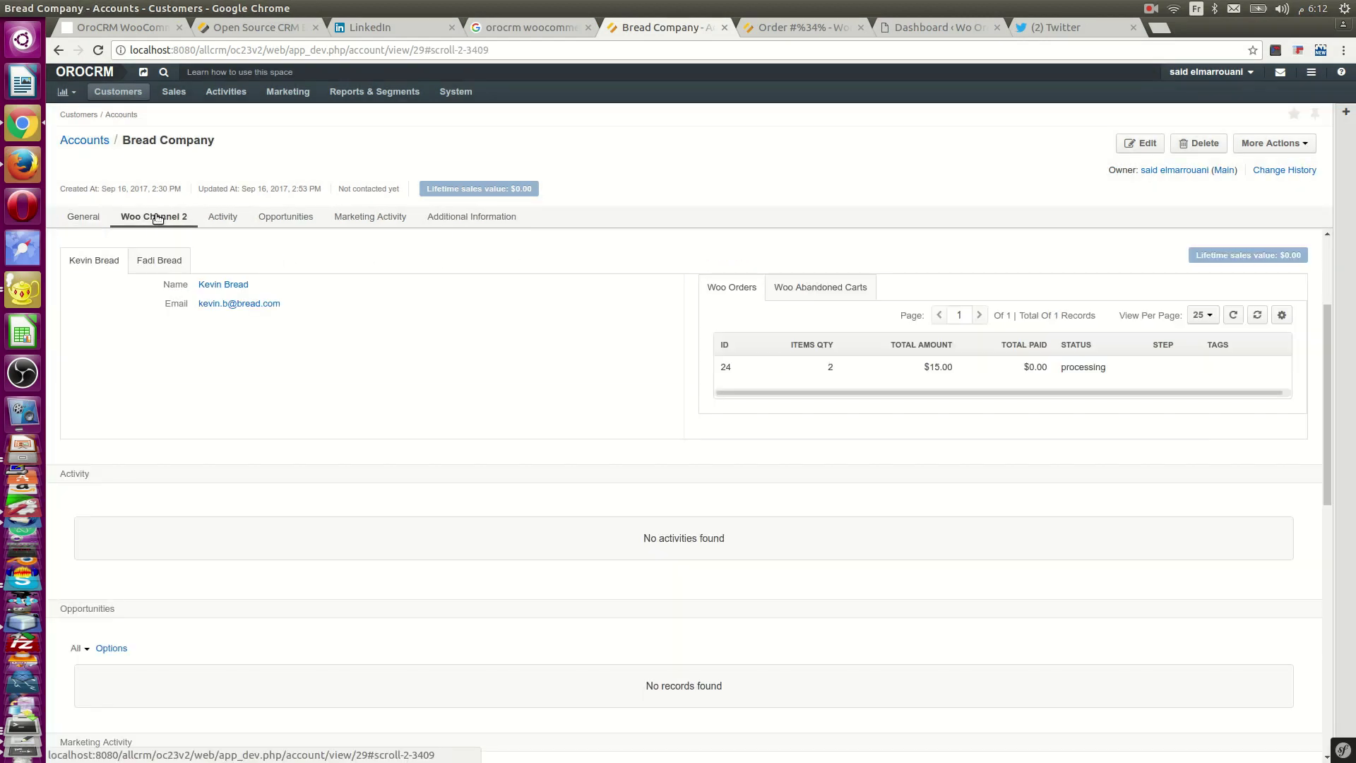
left_click(826, 287)
left_click(158, 261)
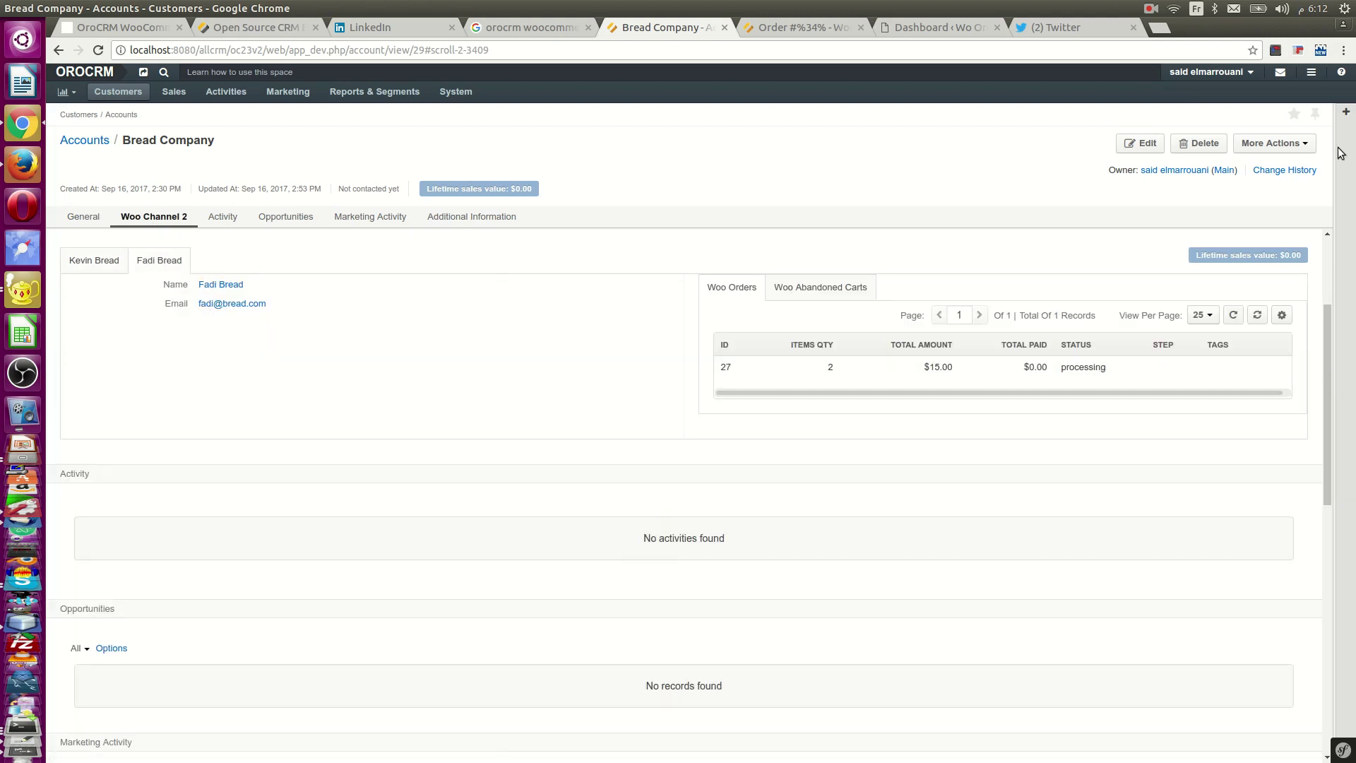
left_click(1299, 142)
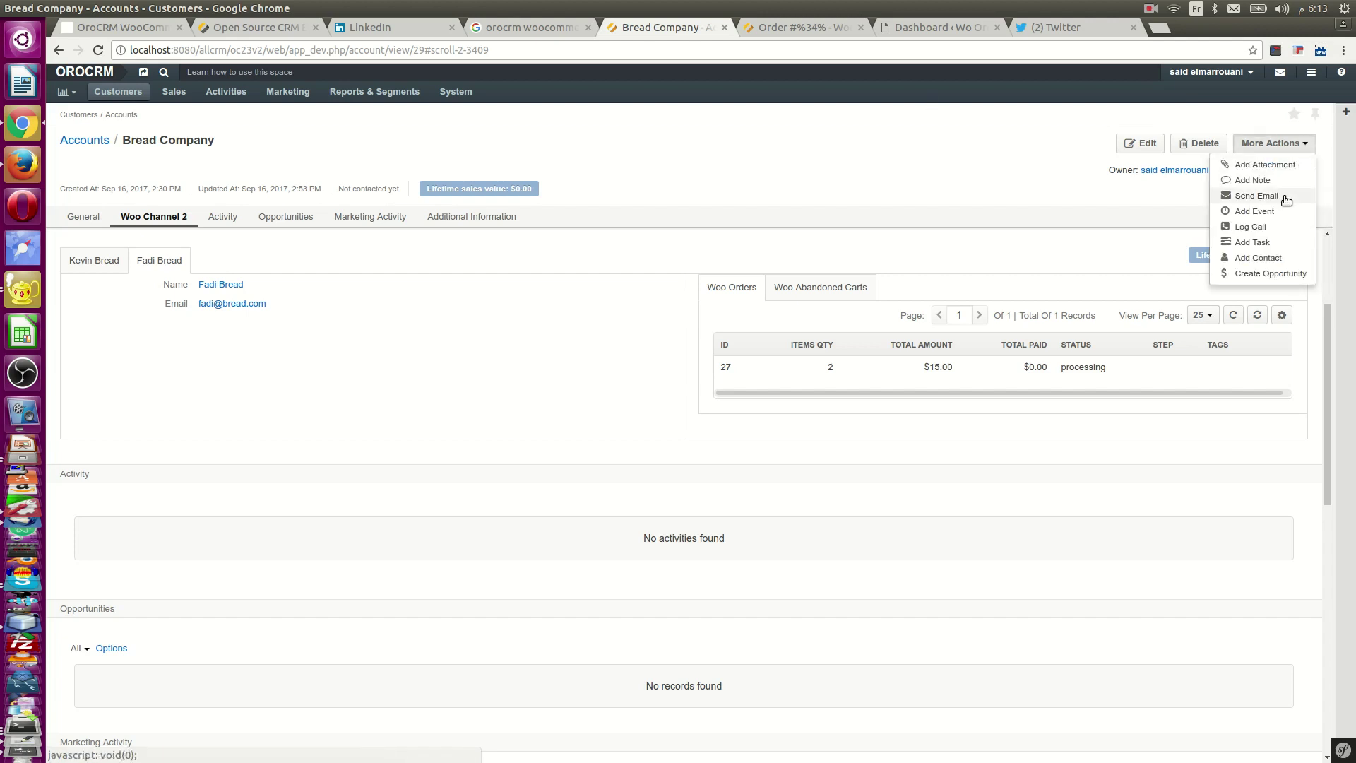
left_click(1257, 196)
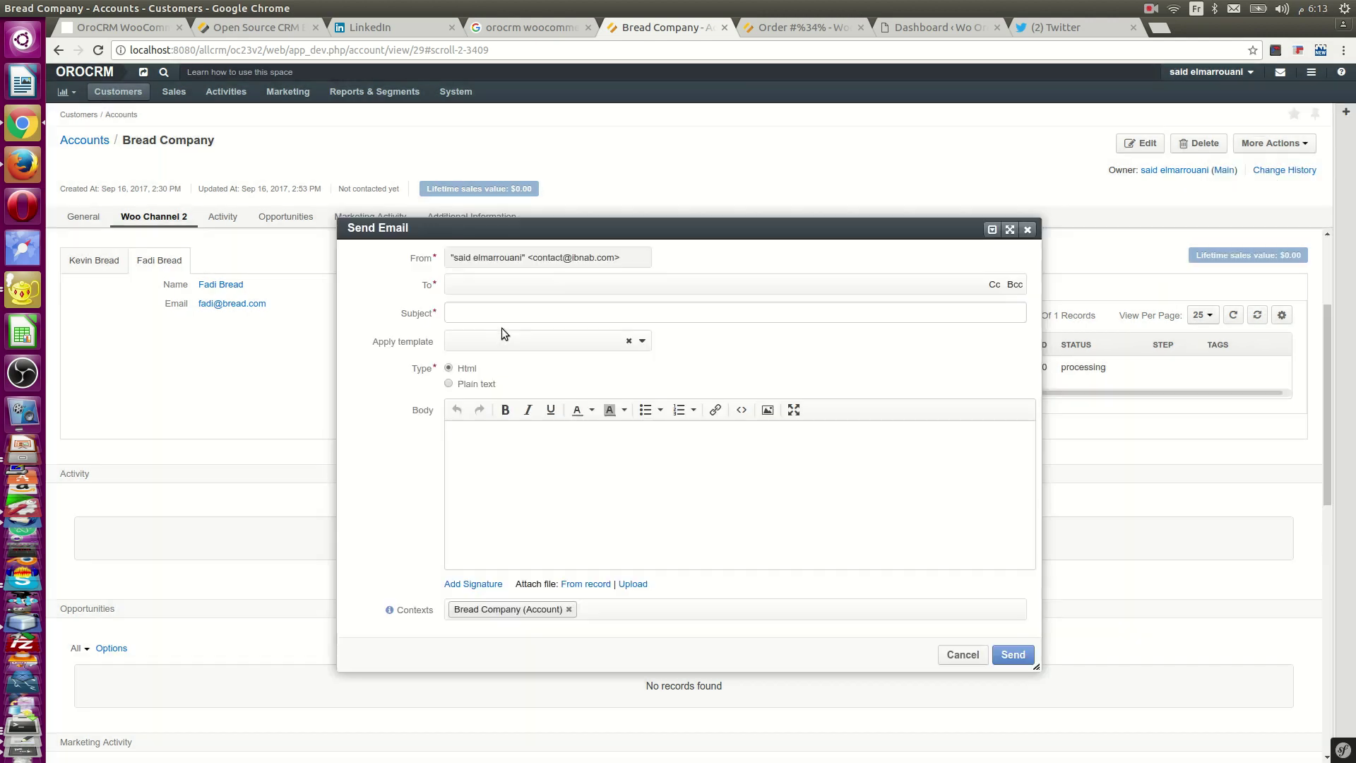
left_click(939, 655)
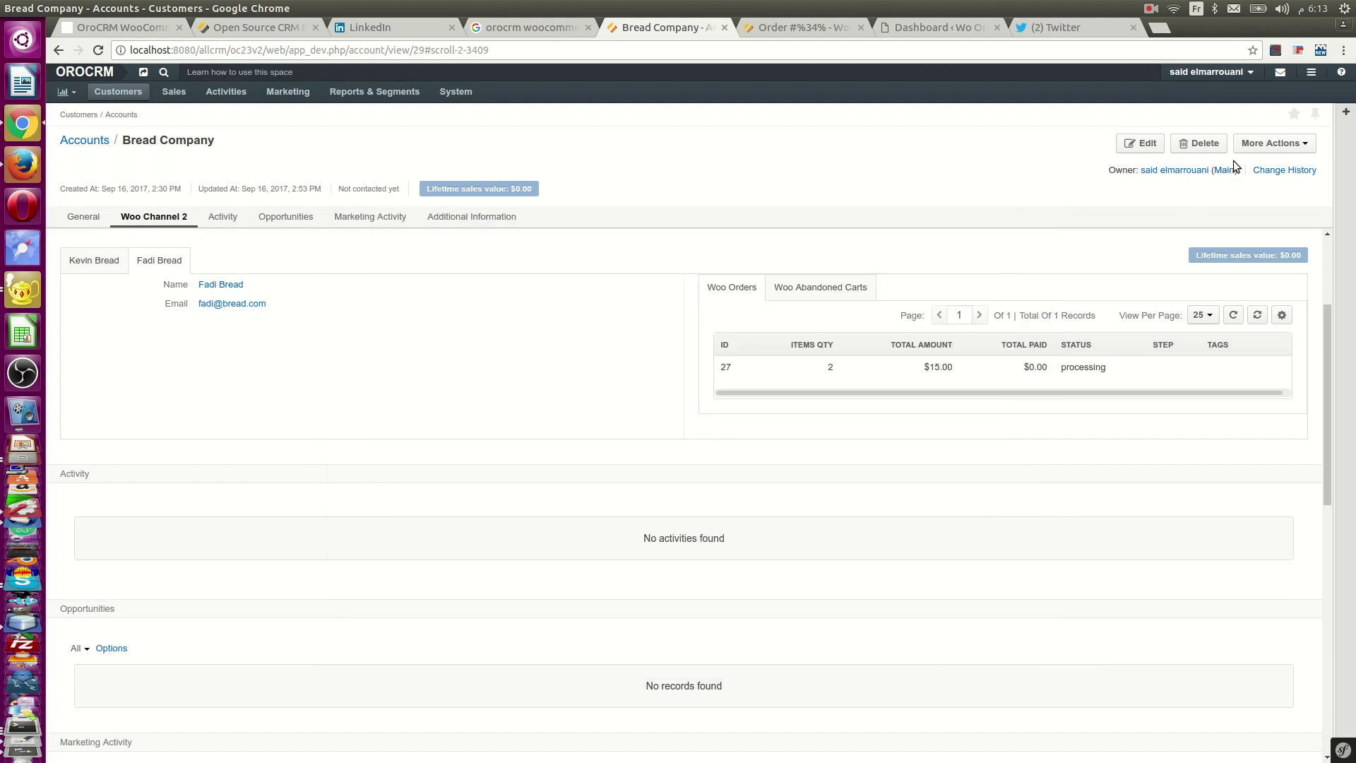
left_click(1303, 143)
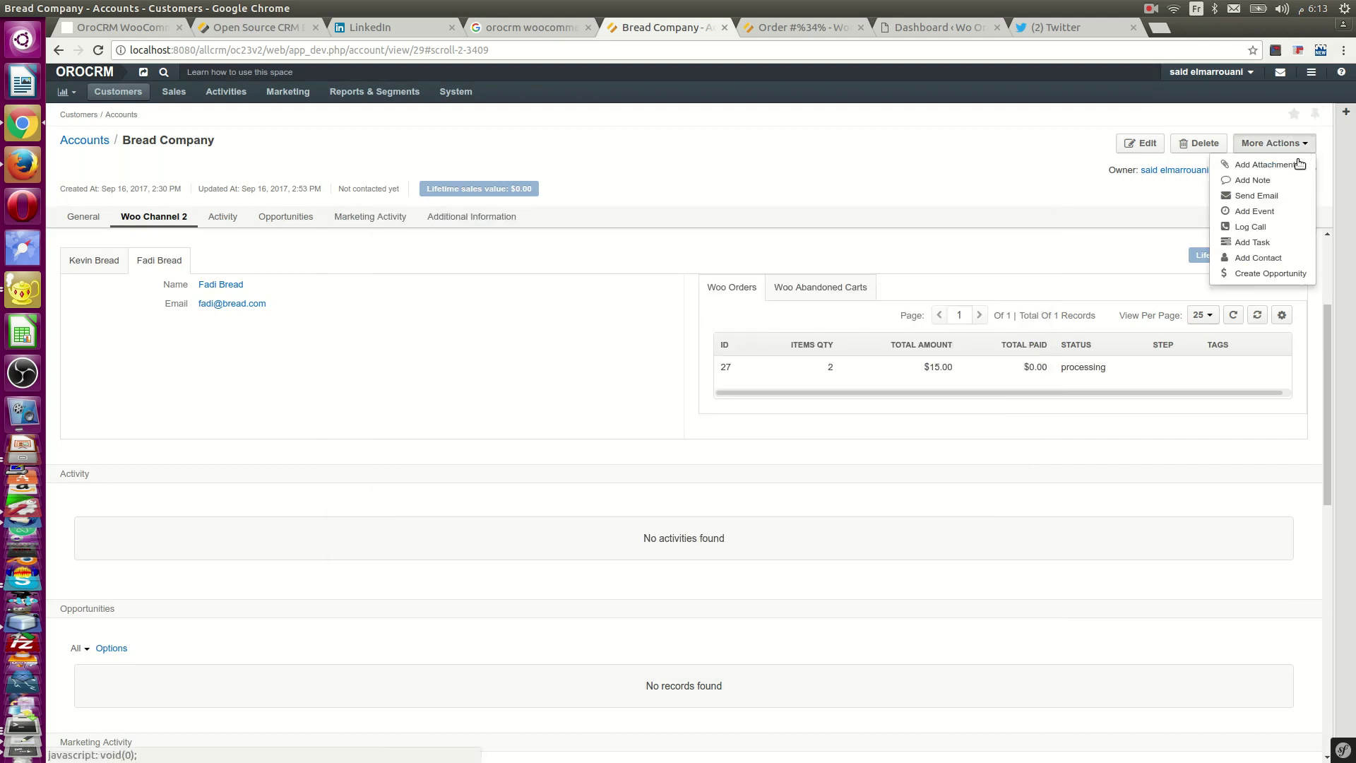
left_click(1264, 226)
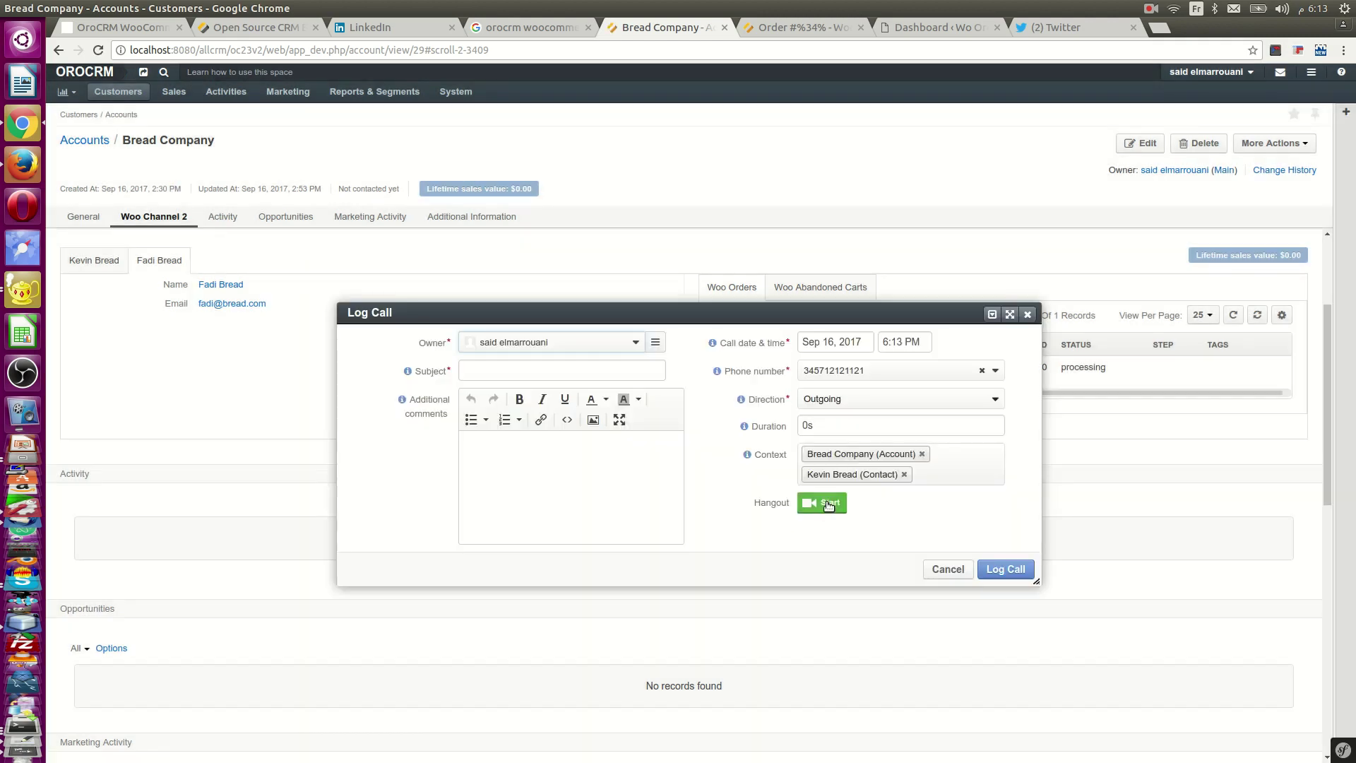
left_click(828, 504)
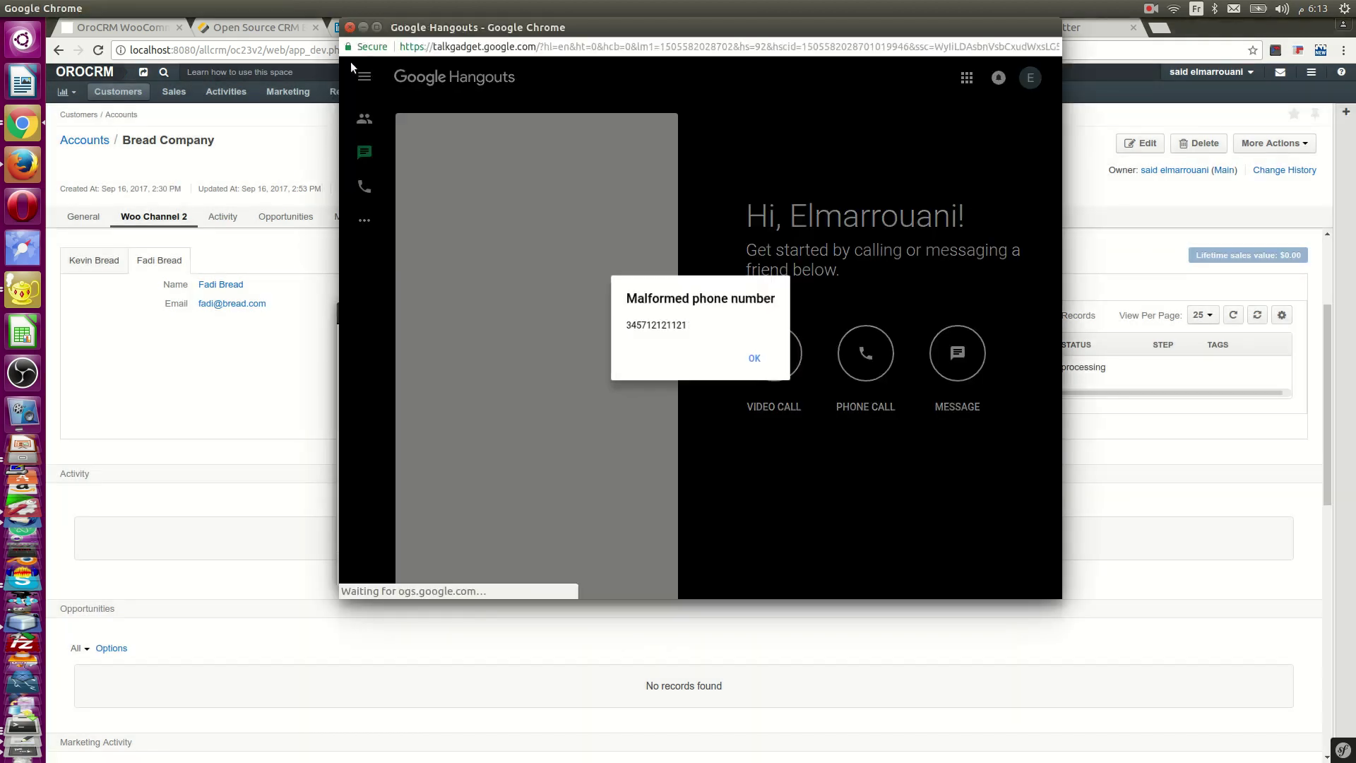
left_click(760, 361)
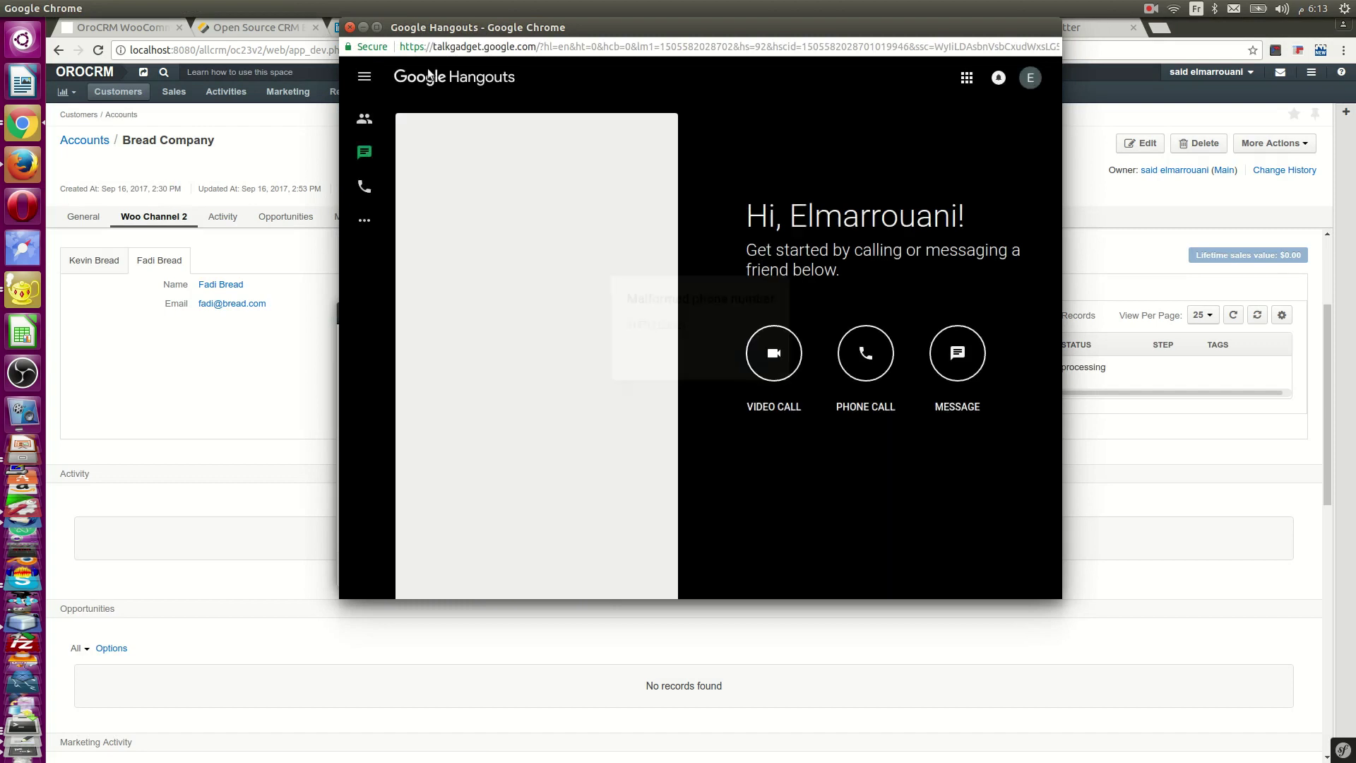
left_click(349, 28)
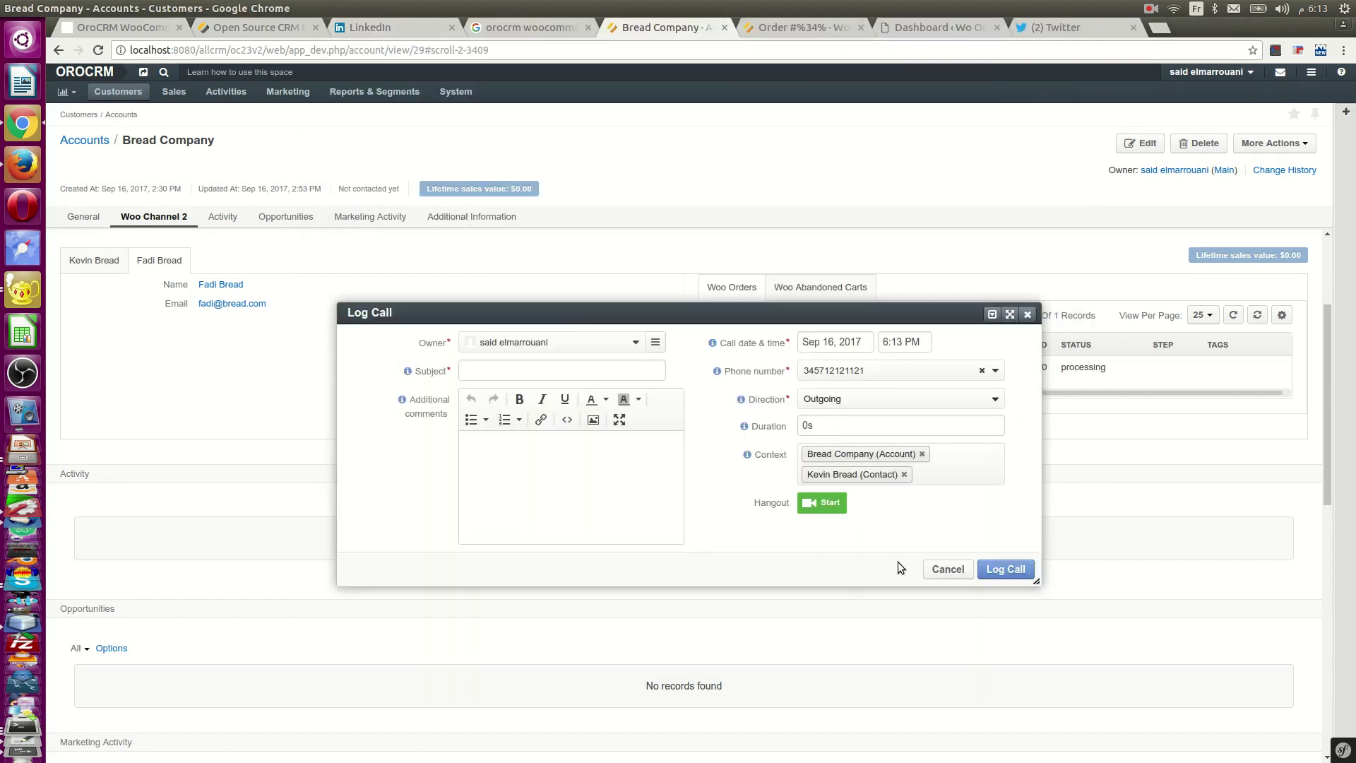
left_click(943, 571)
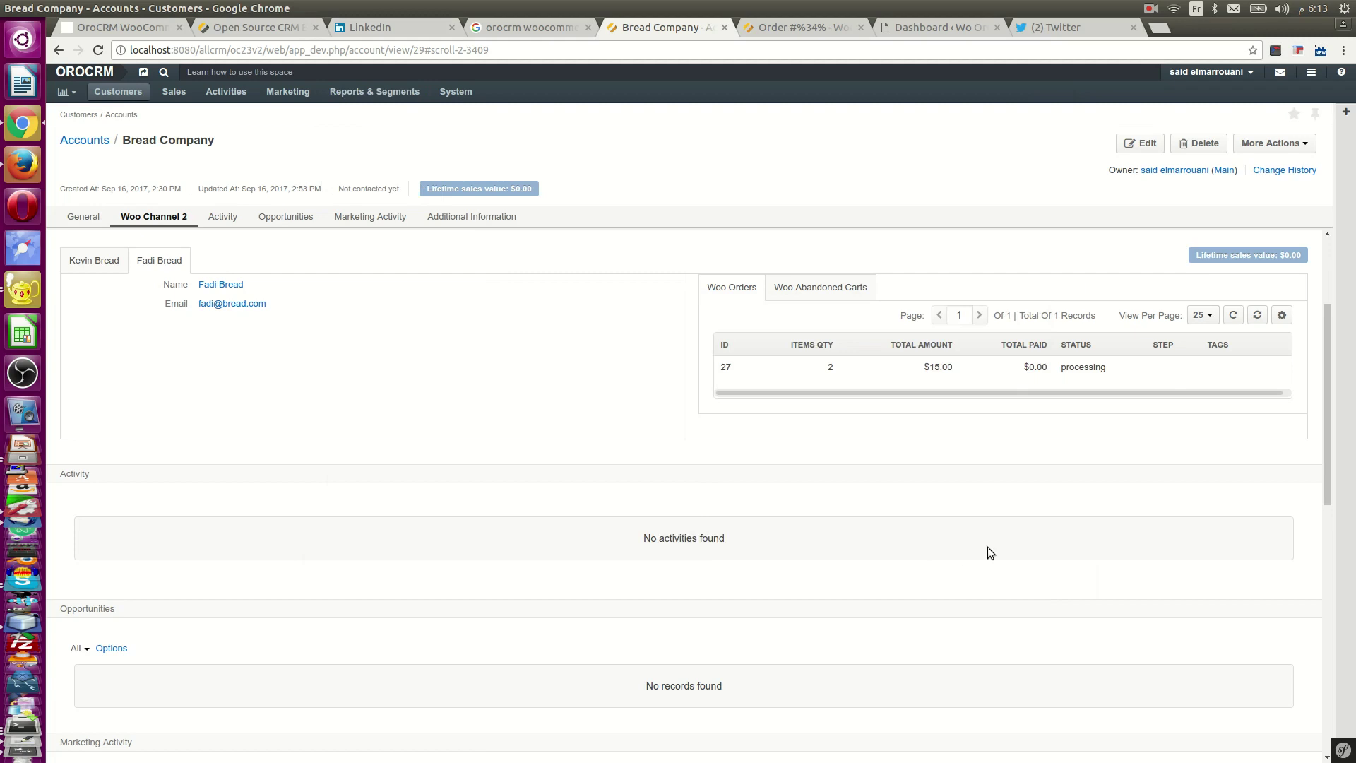
Add a teal 'Metting' calendar event described as 'New Metting' to Bread Company
left_click(1282, 145)
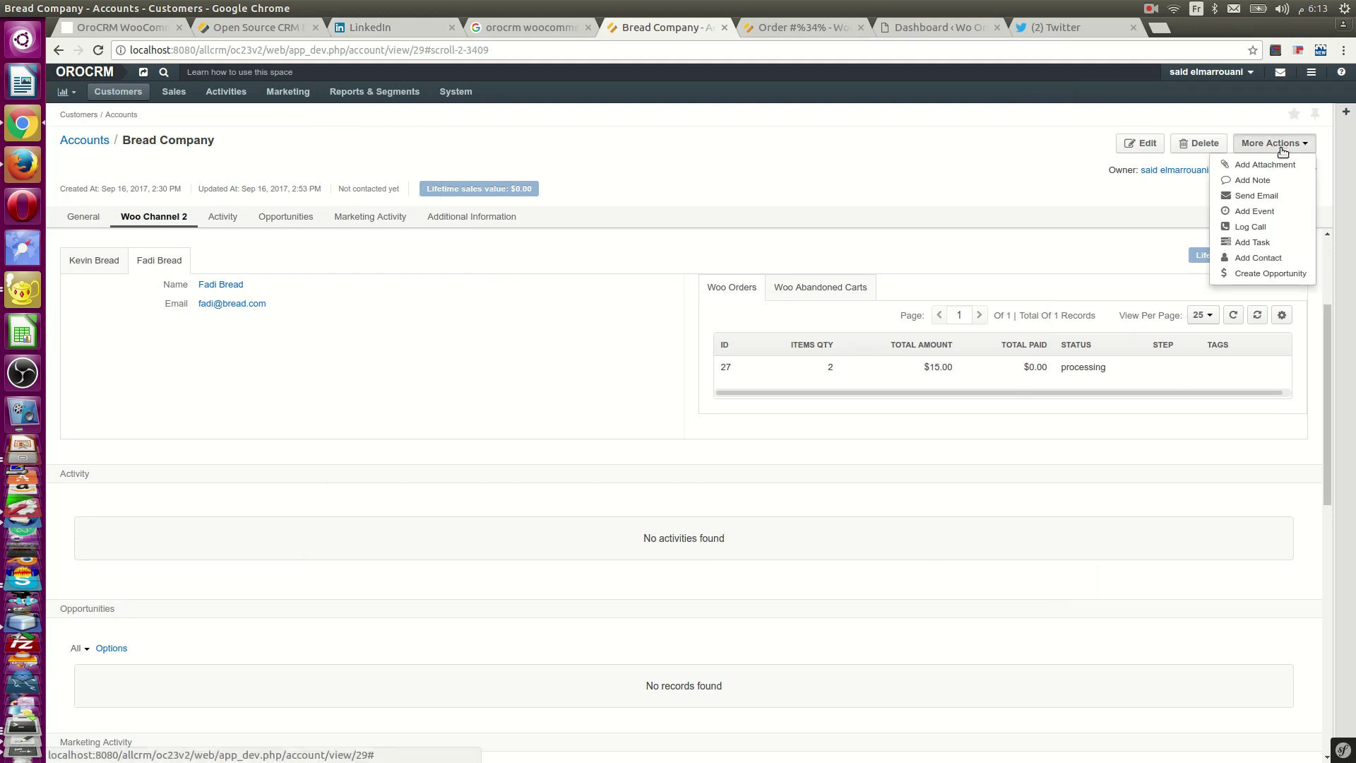
left_click(1264, 212)
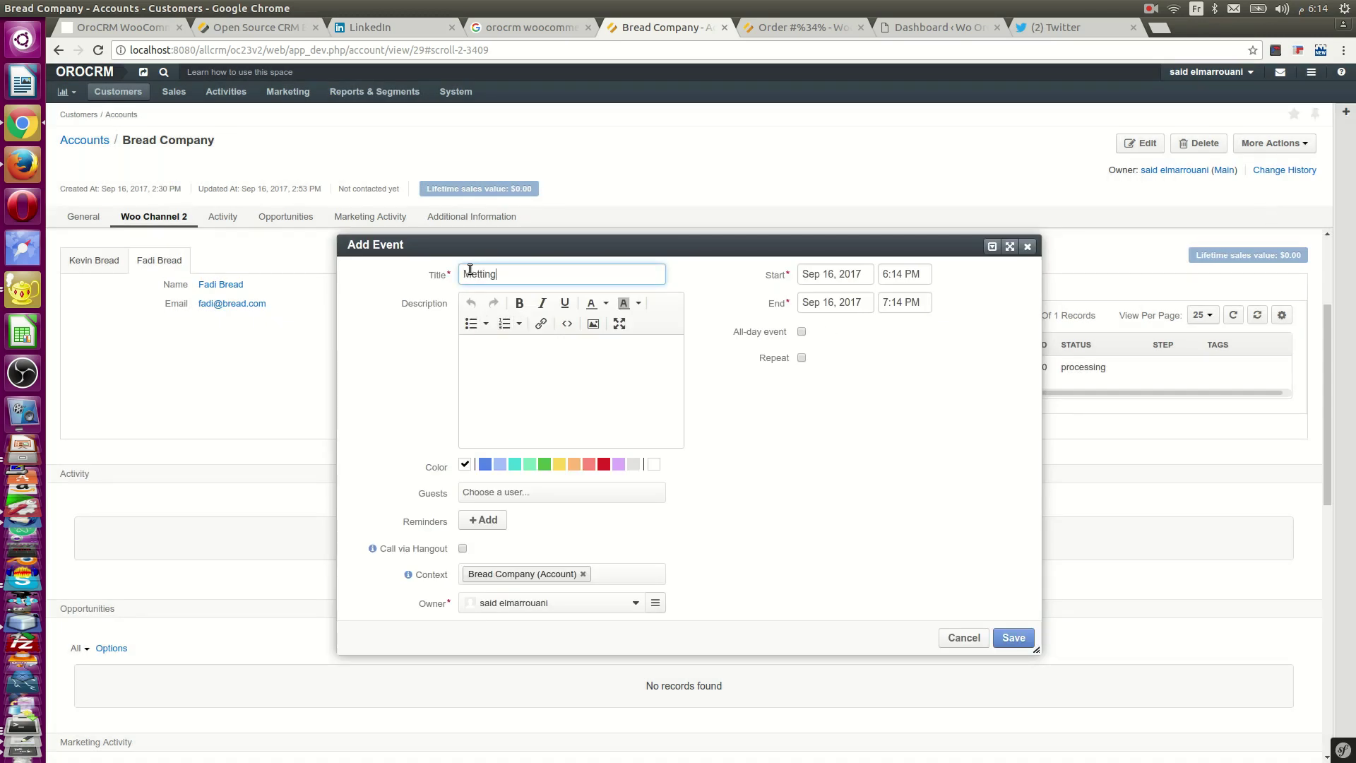
left_click(514, 464)
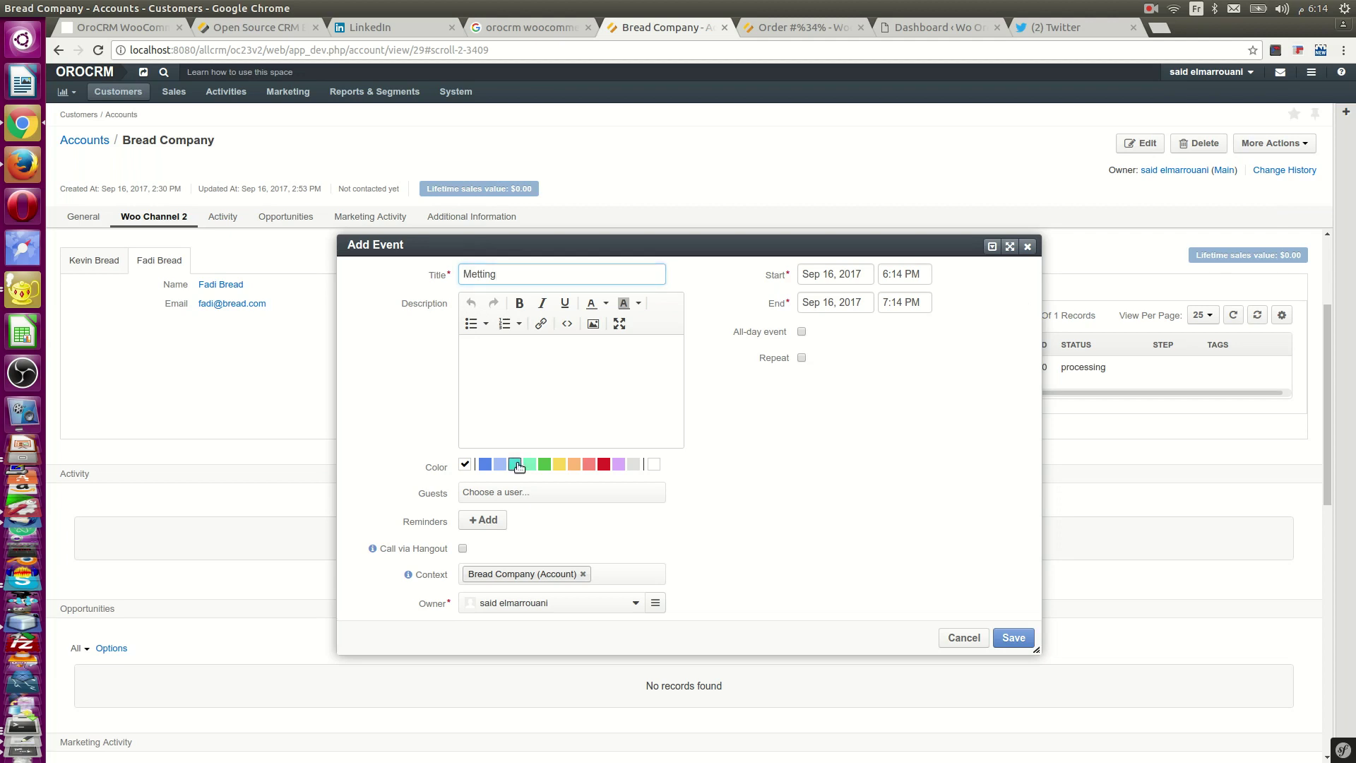
left_click(507, 363)
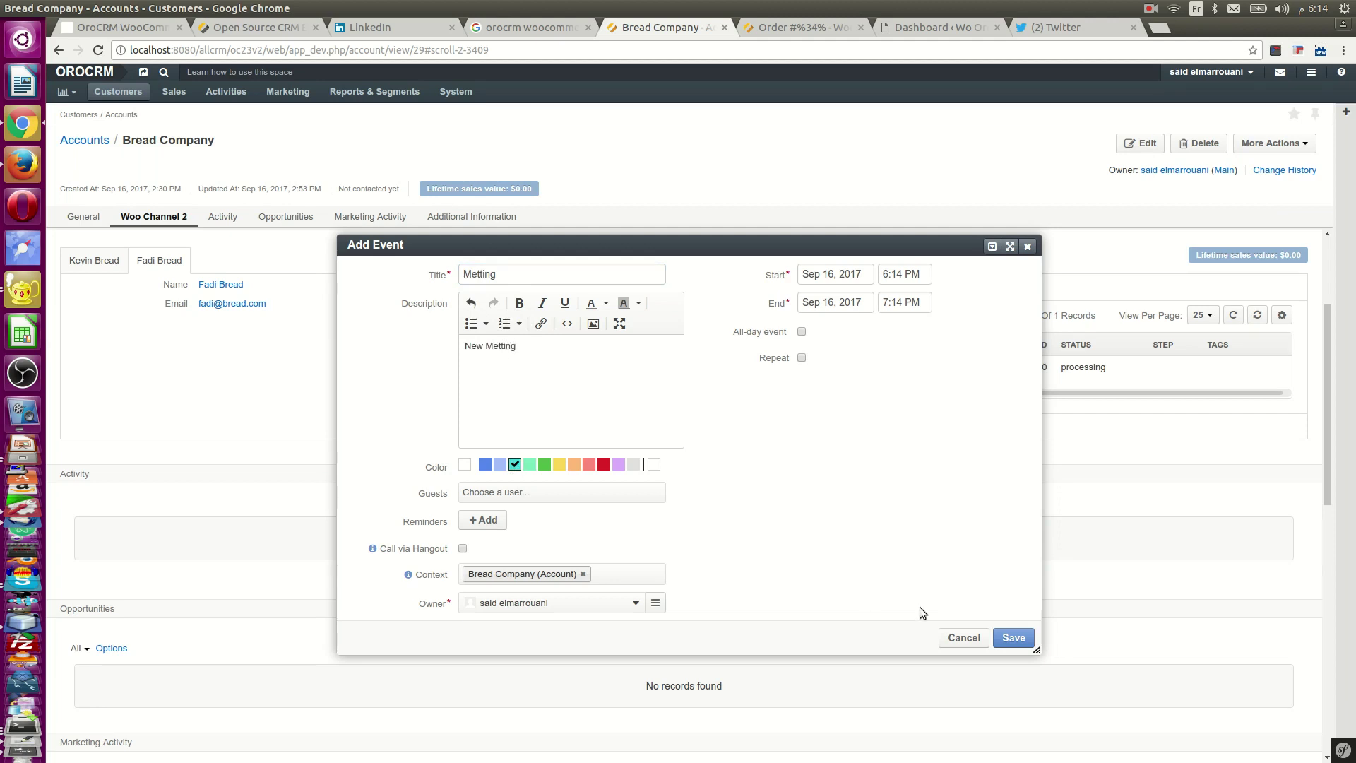
left_click(1013, 637)
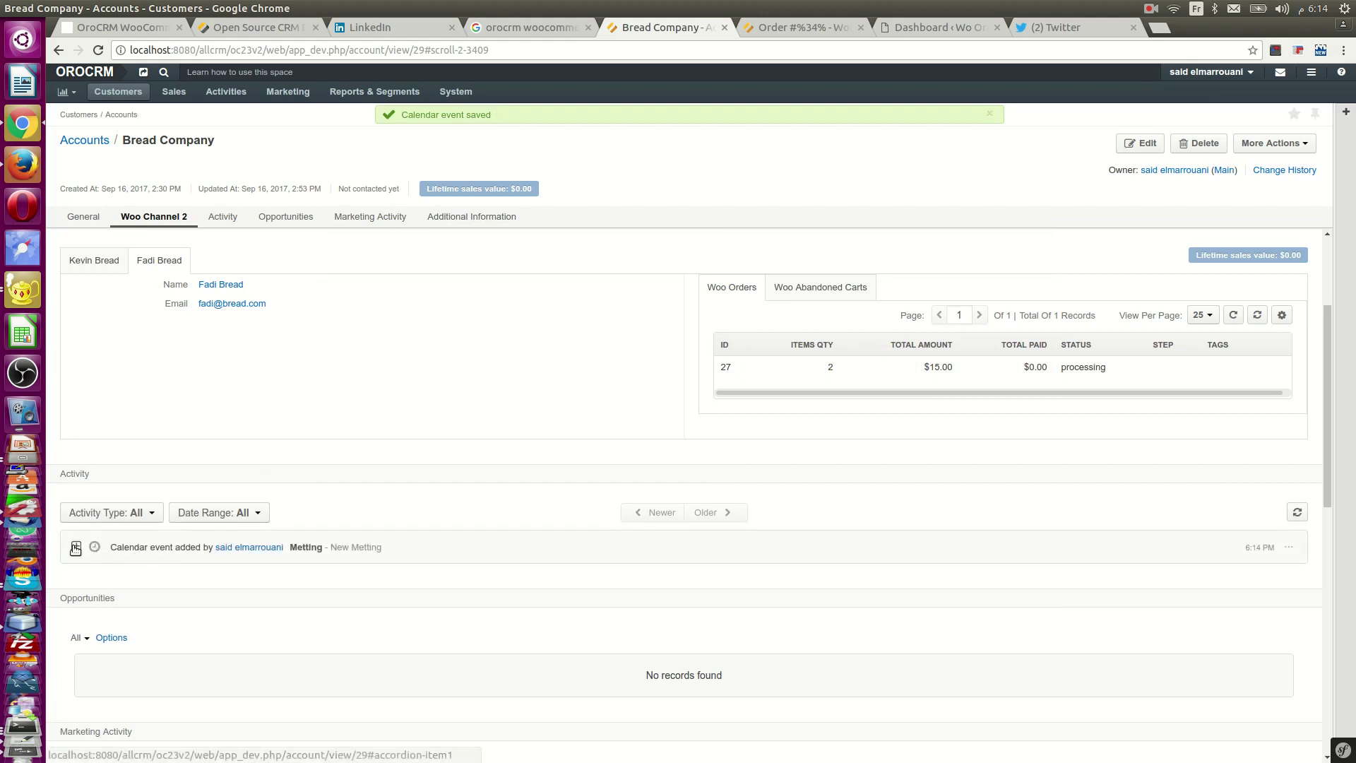
Filter the Woo marketing list on order Status containing 'proc' and save it
left_click(110, 548)
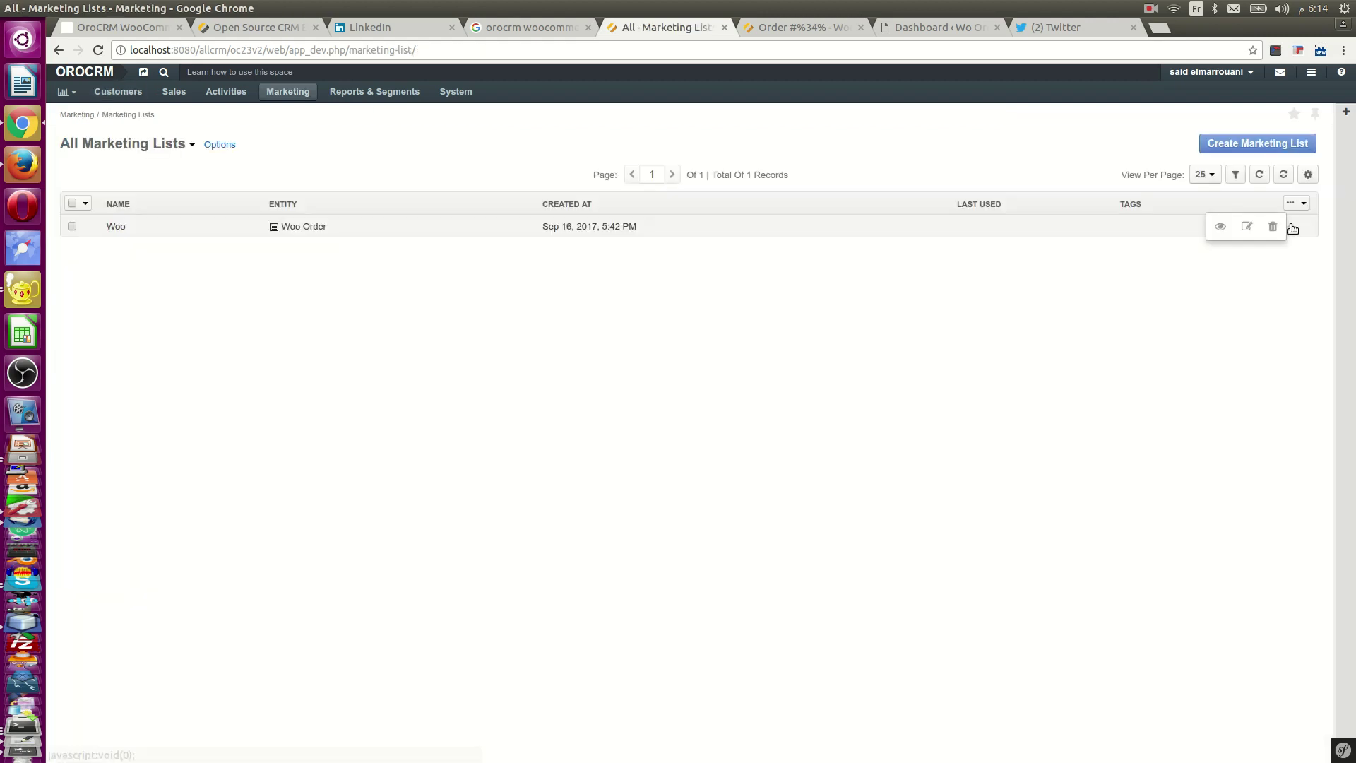
left_click(1247, 227)
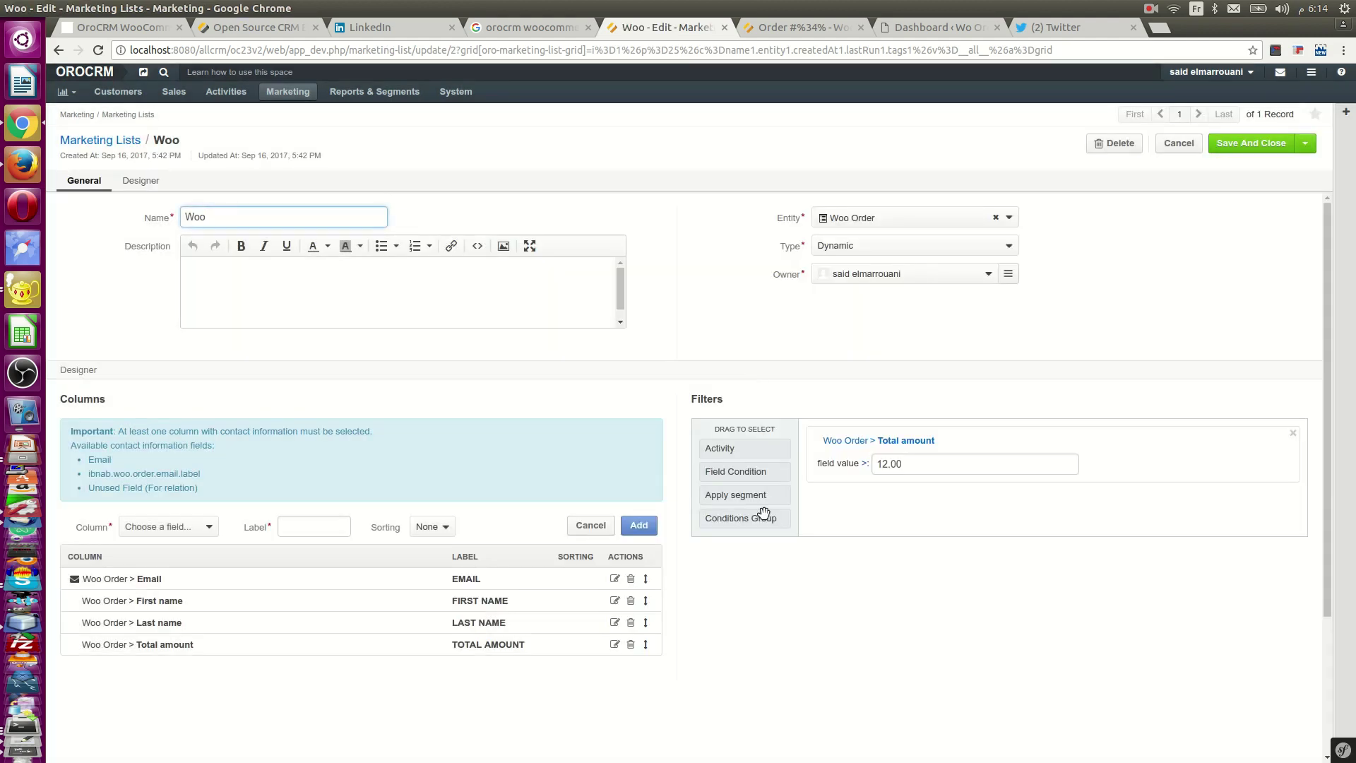
left_click_drag(747, 473, 887, 547)
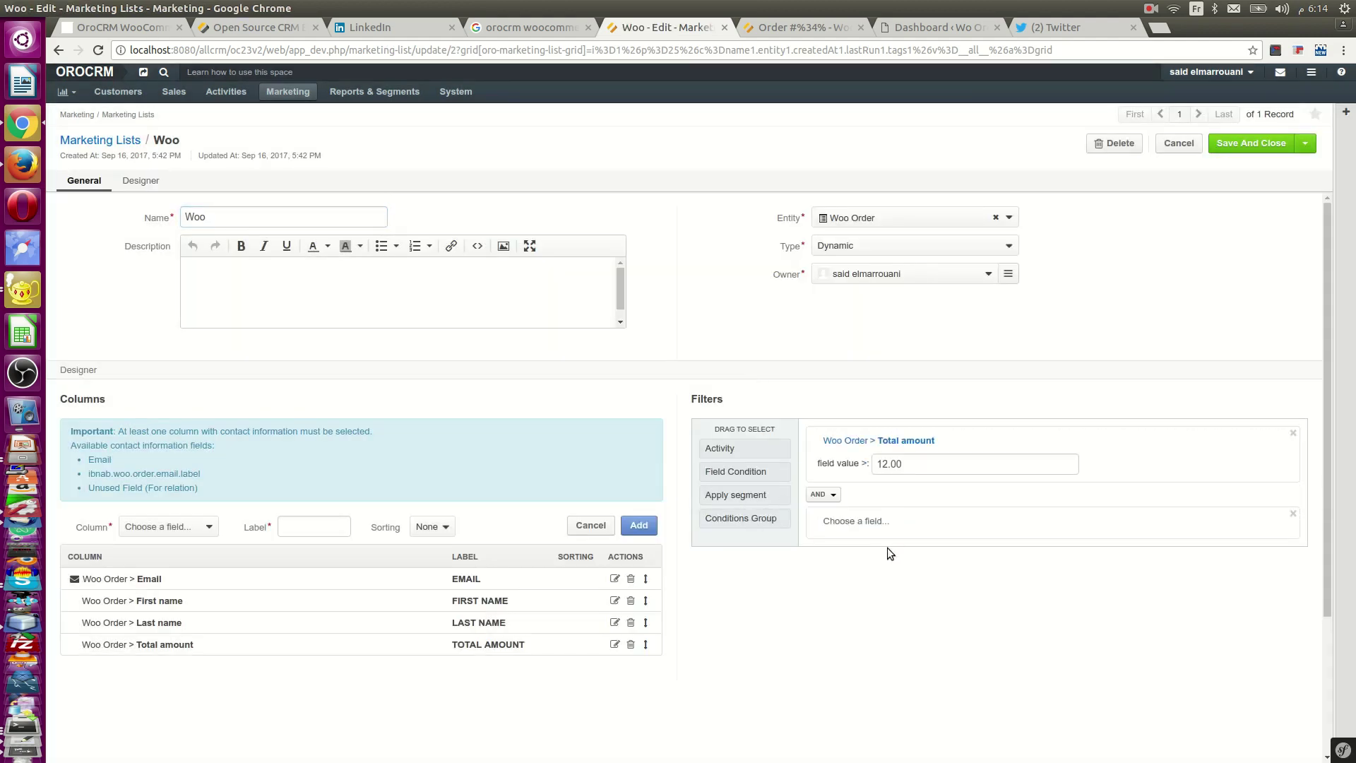
left_click(839, 522)
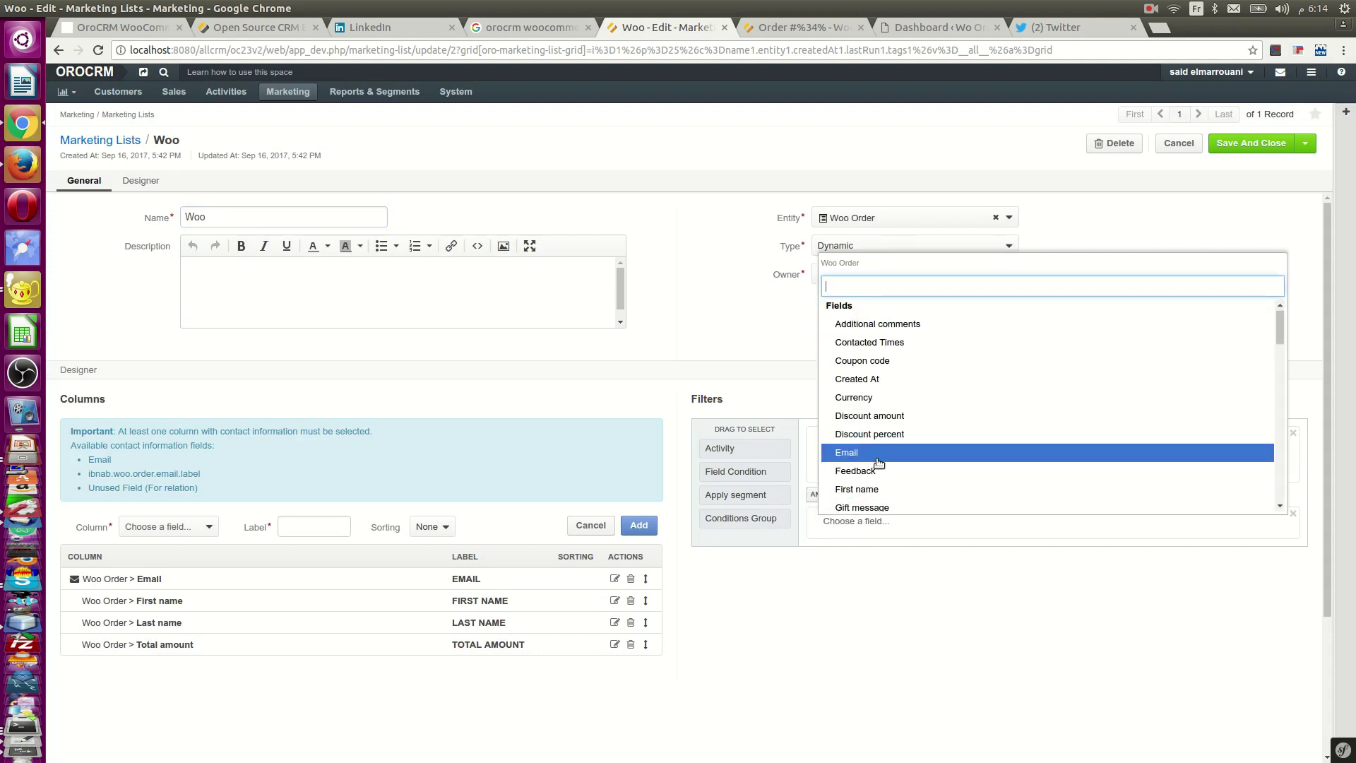
type("sta")
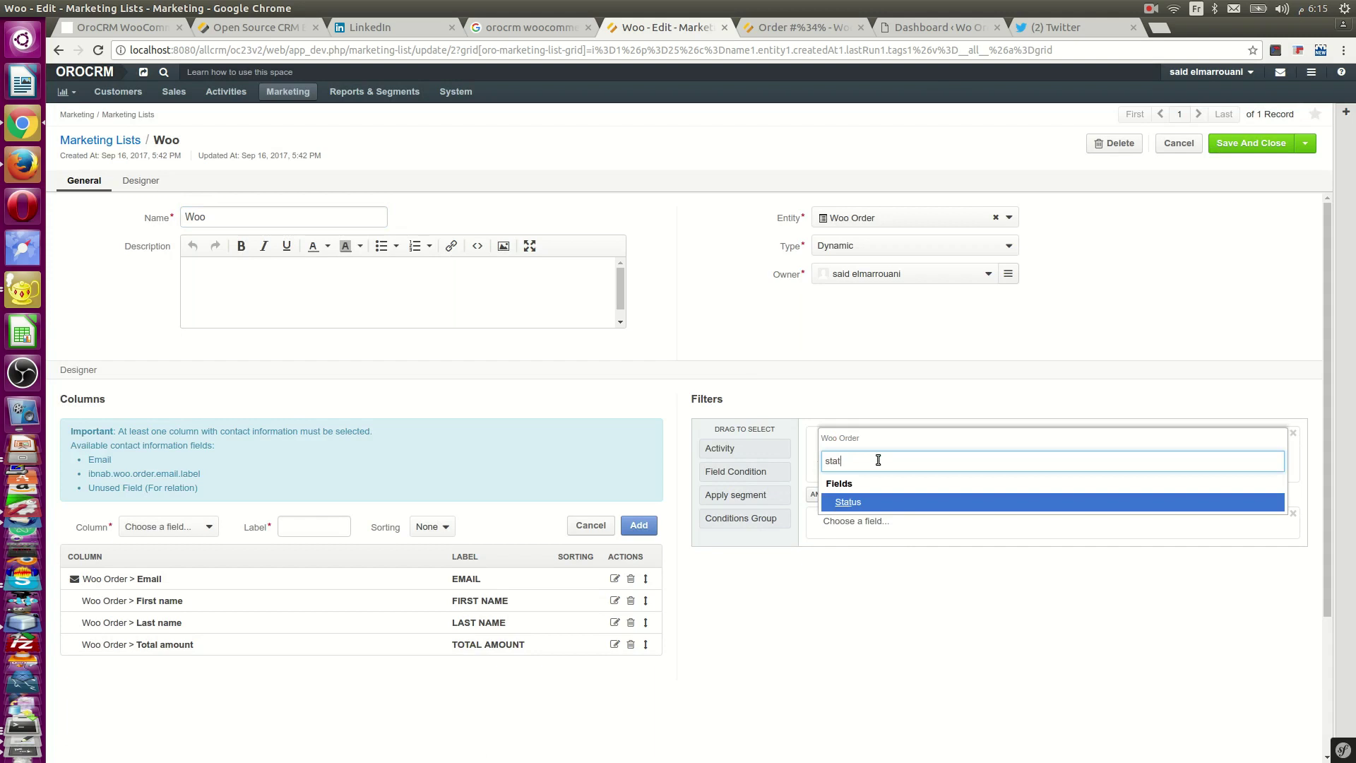
type("t")
left_click(858, 501)
left_click(916, 546)
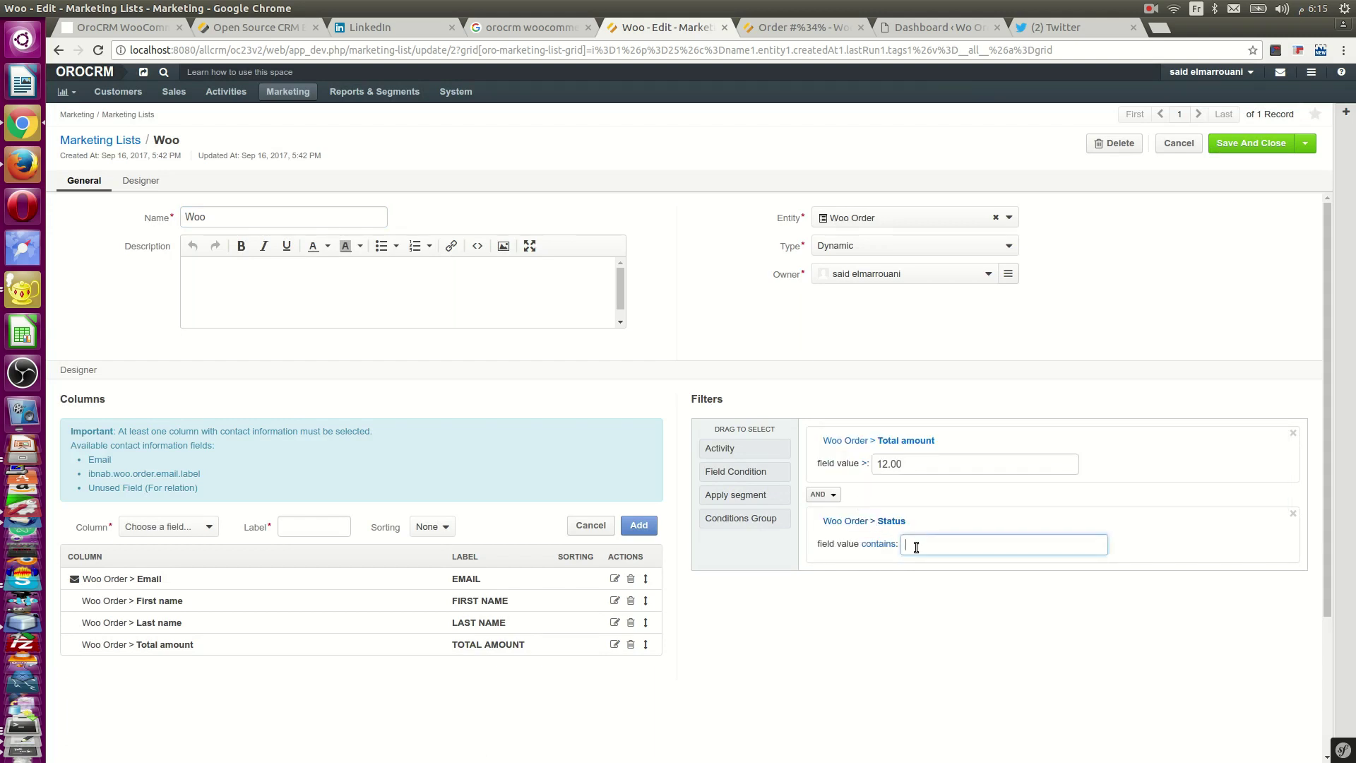
type("p")
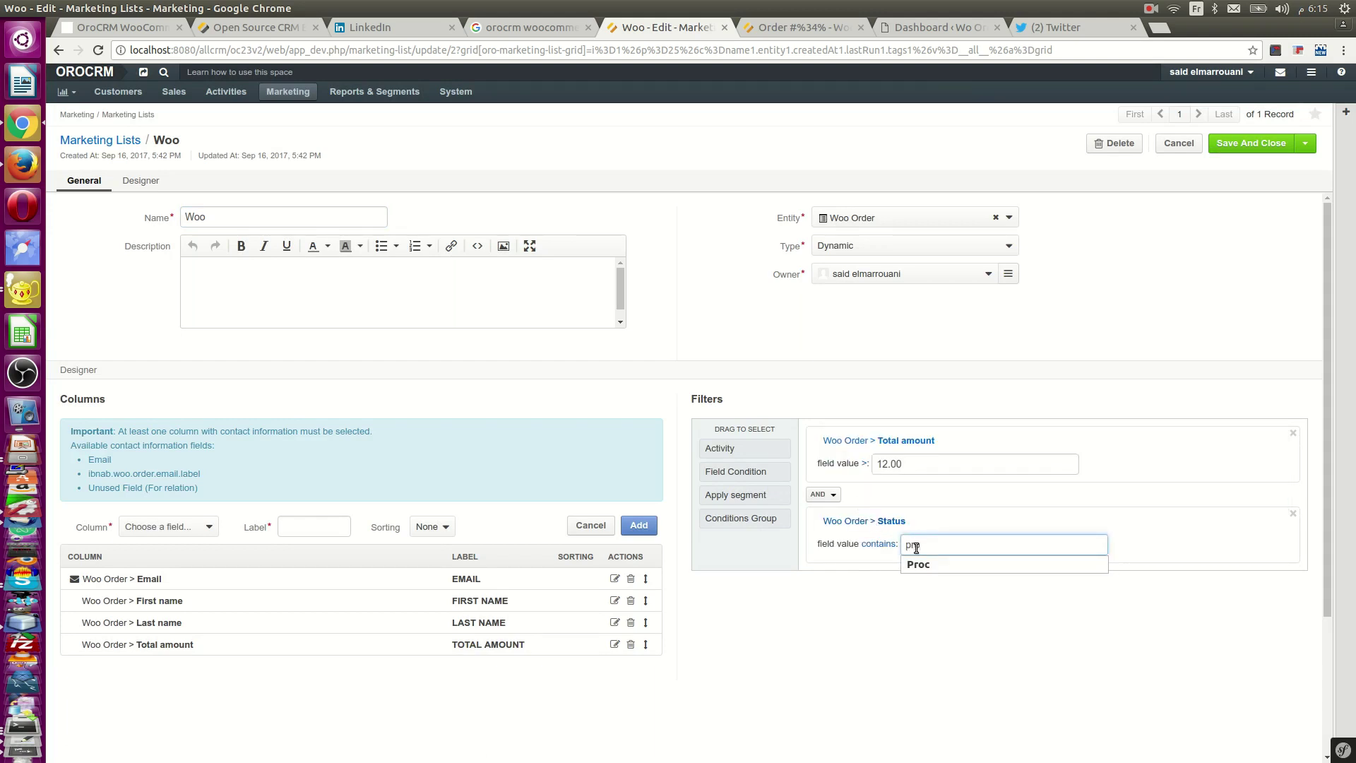
type("roc")
left_click(1243, 144)
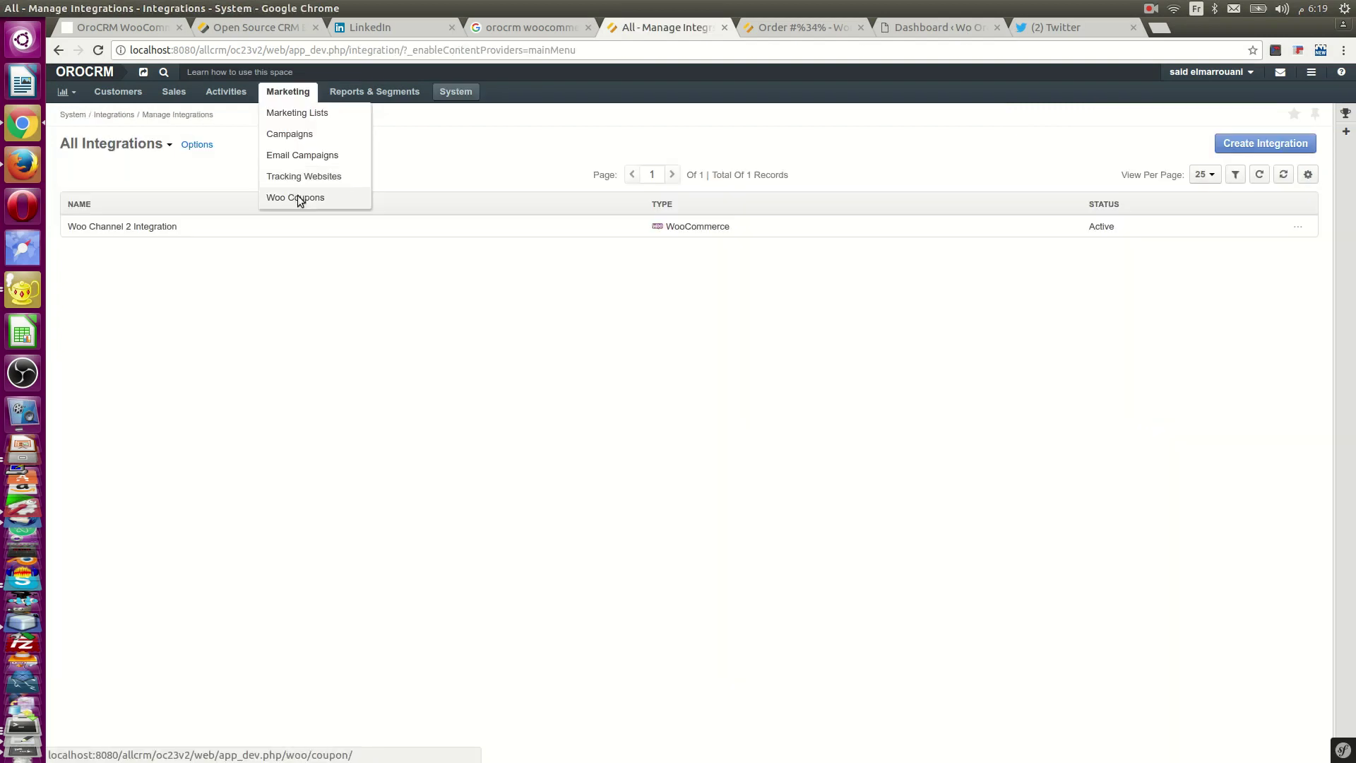
Create Woo coupon Coupon2017 with amount 15 as a Cart Discount
left_click(297, 198)
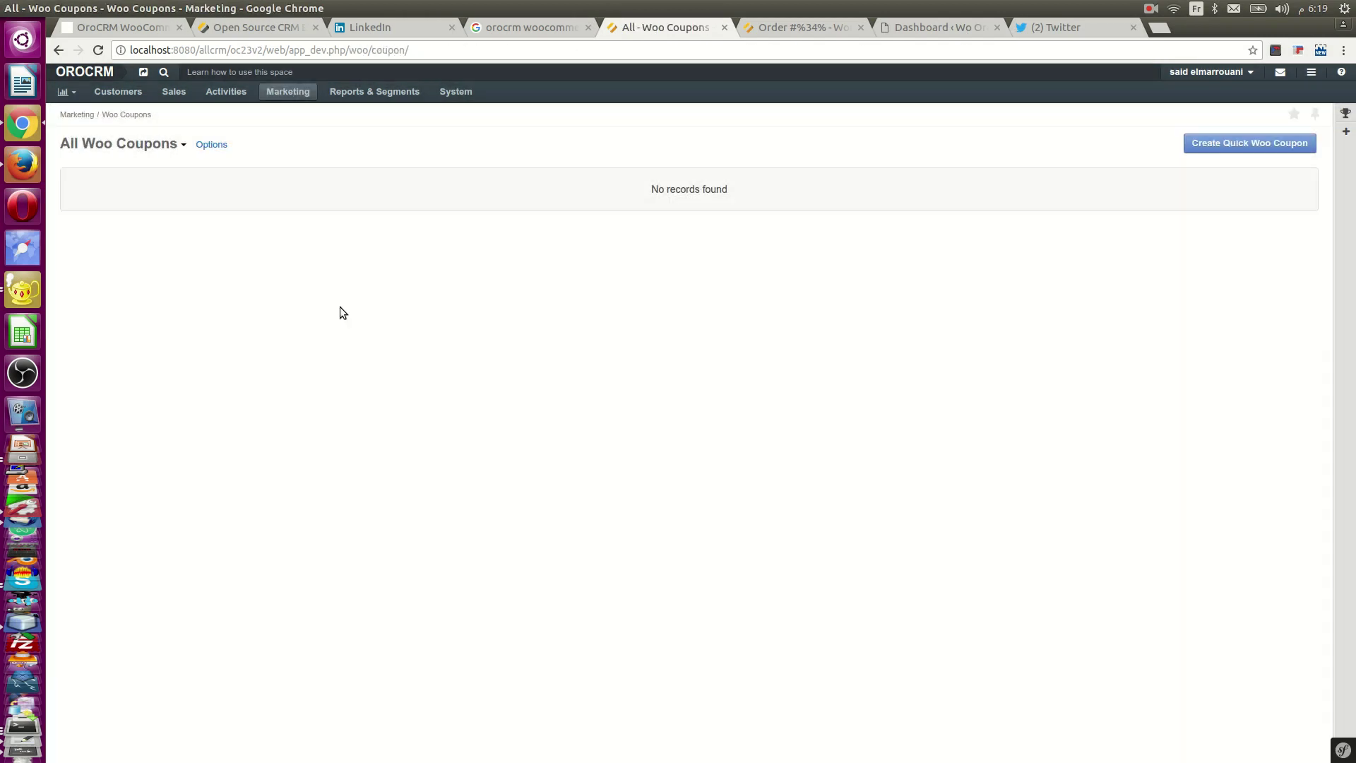
left_click(1250, 144)
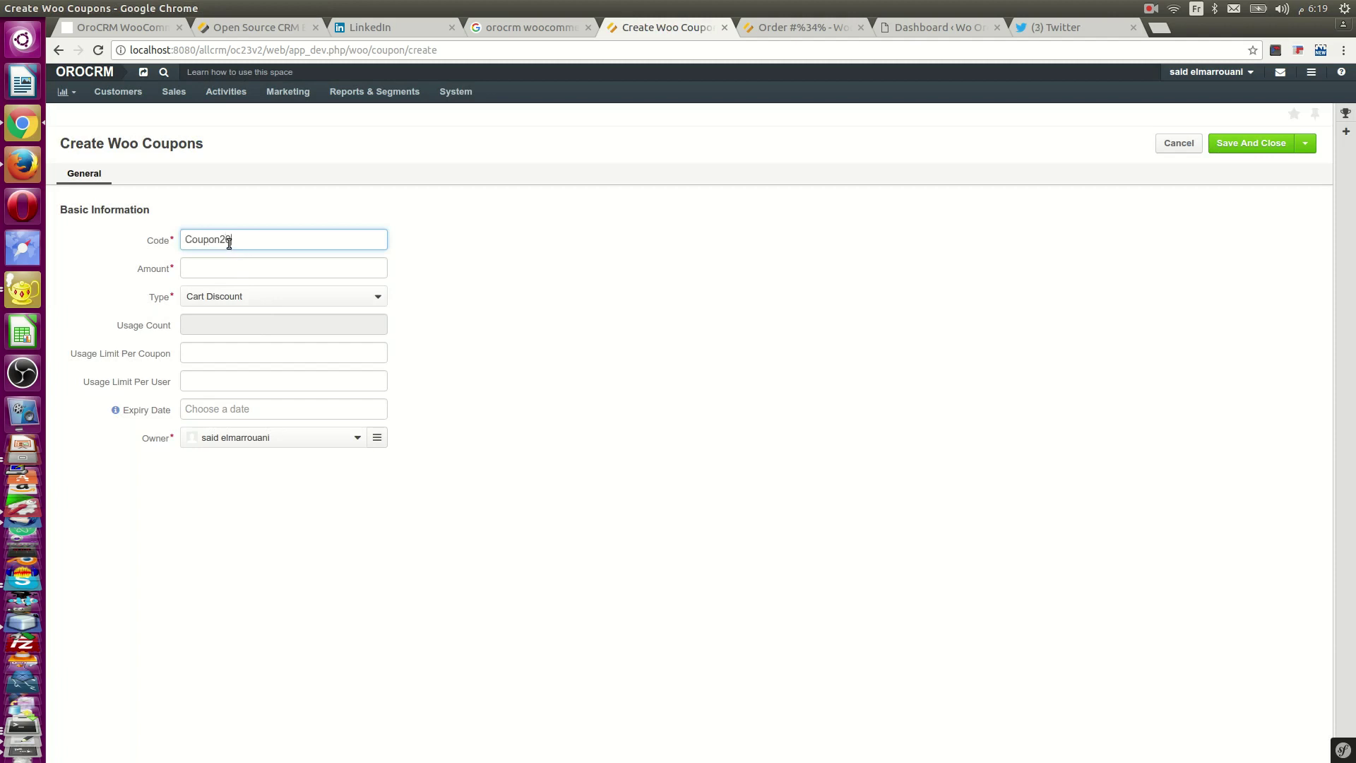
left_click(223, 269)
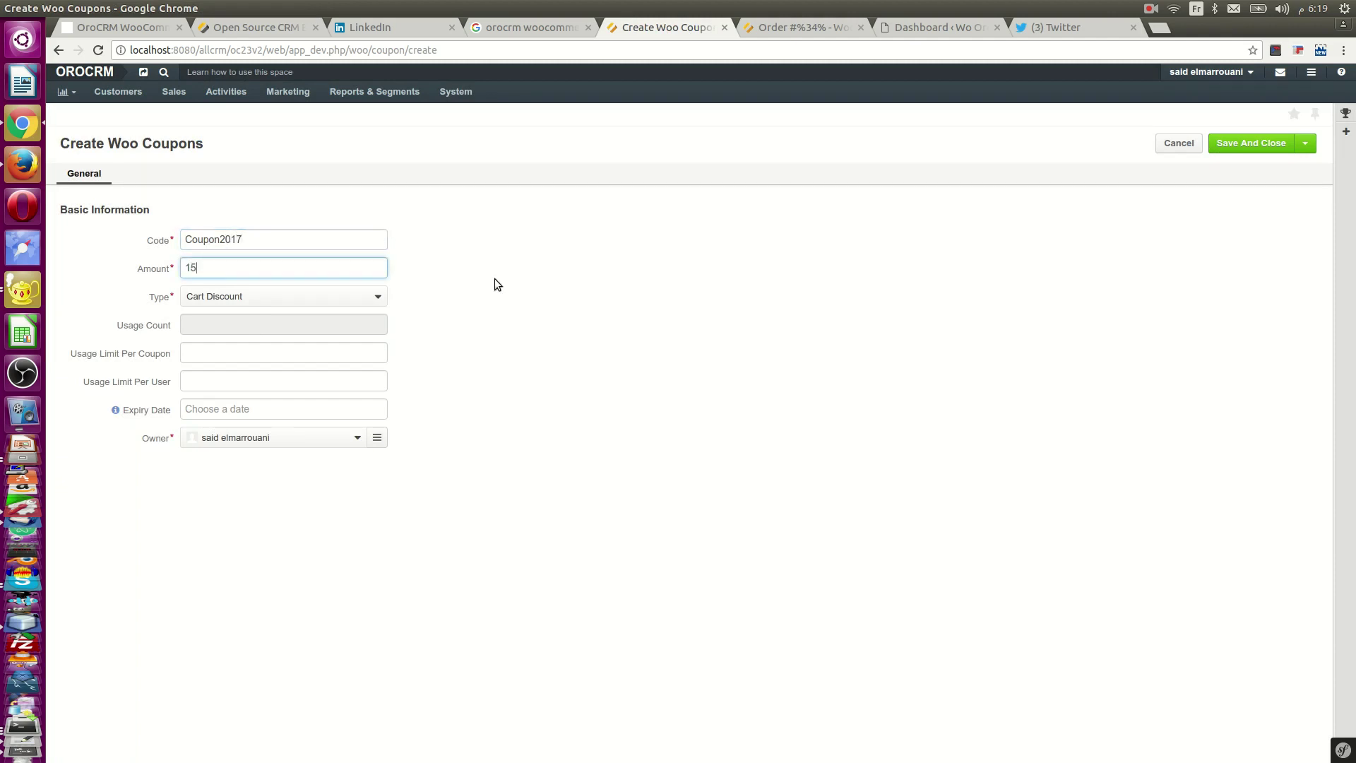
left_click(314, 300)
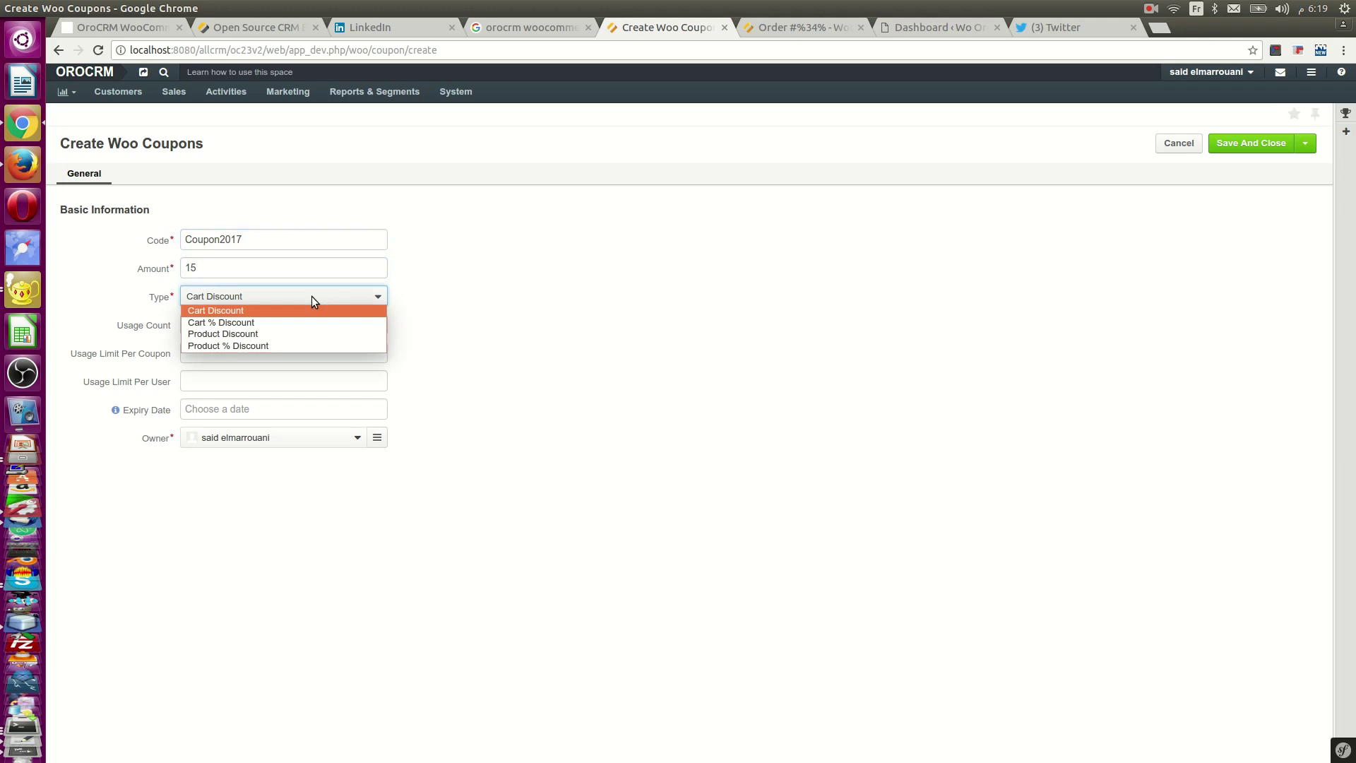
left_click(311, 295)
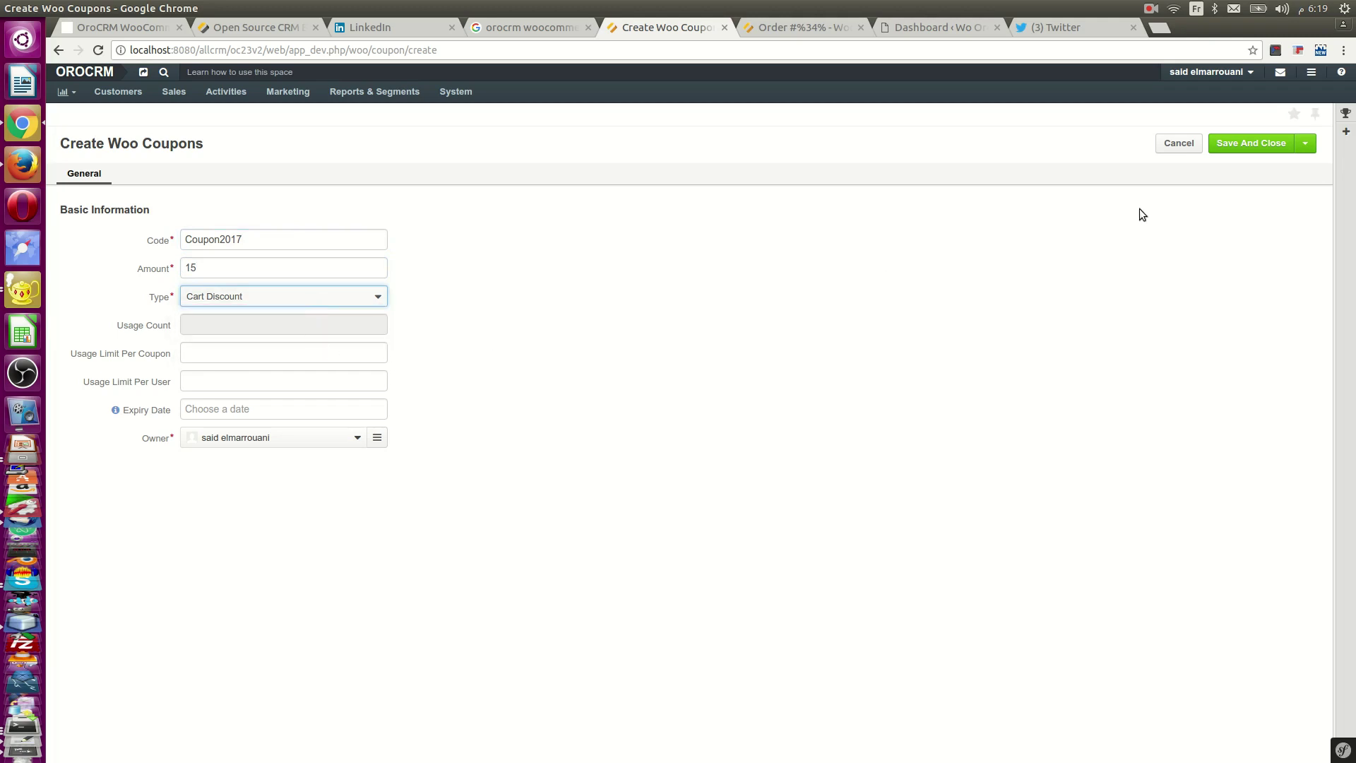
left_click(1248, 150)
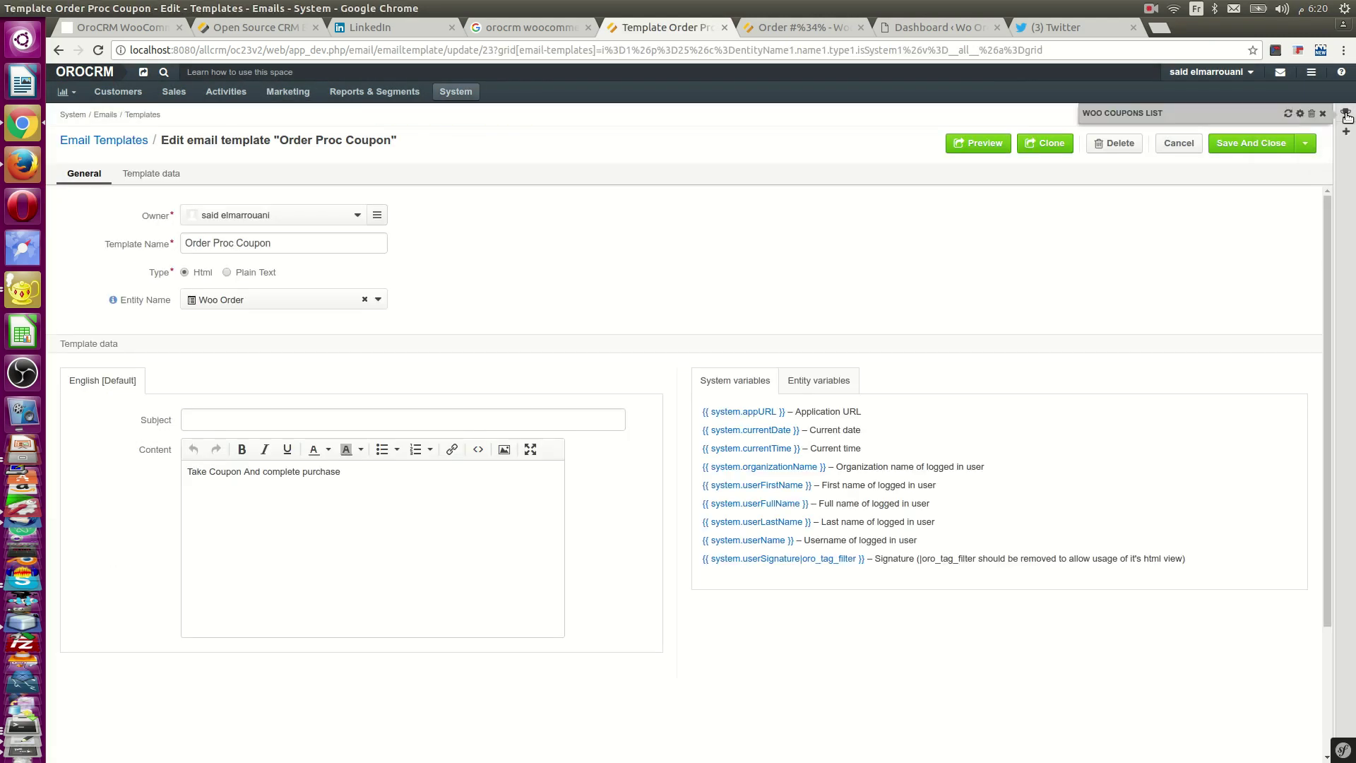
Copy coupon2017 from the Woo Coupons widget into the template content and bold it
left_click(1243, 166)
double_click(1243, 166)
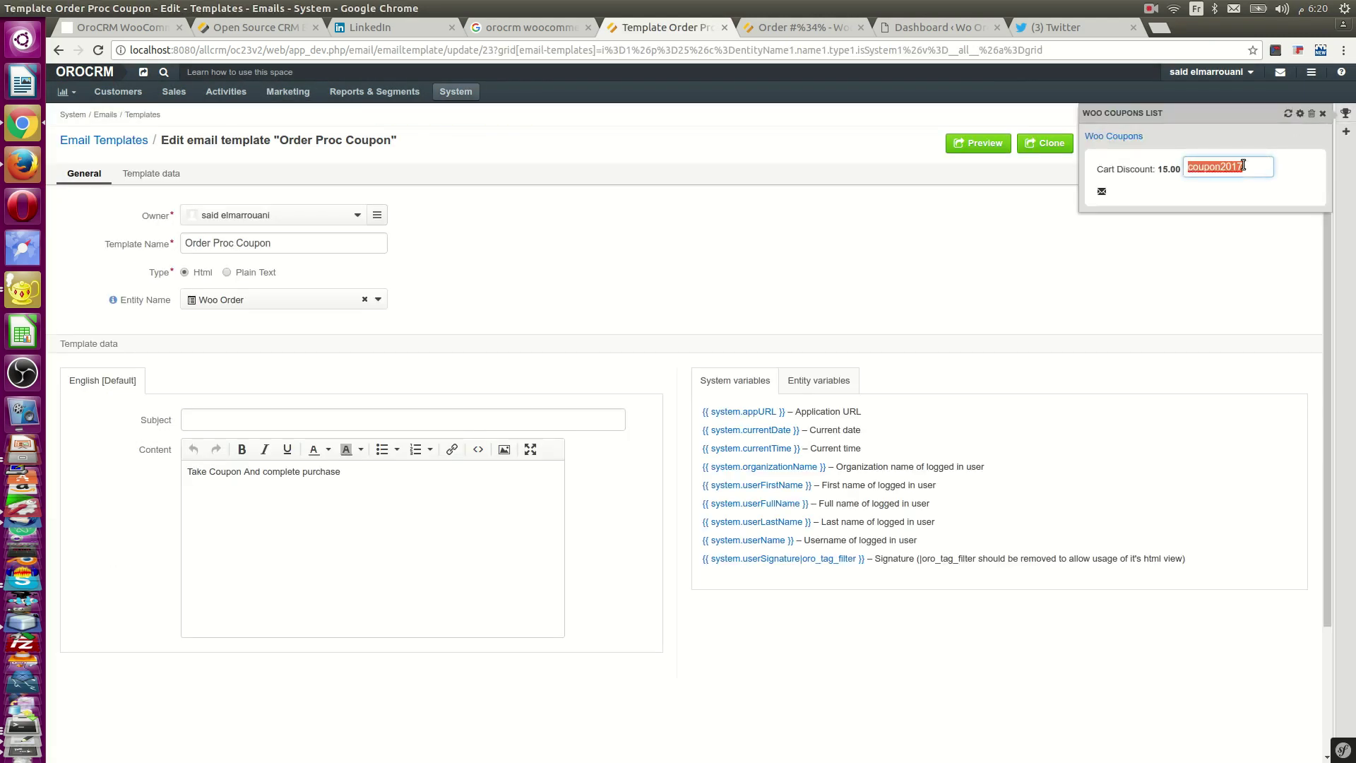
key("ctrl+c")
left_click(243, 531)
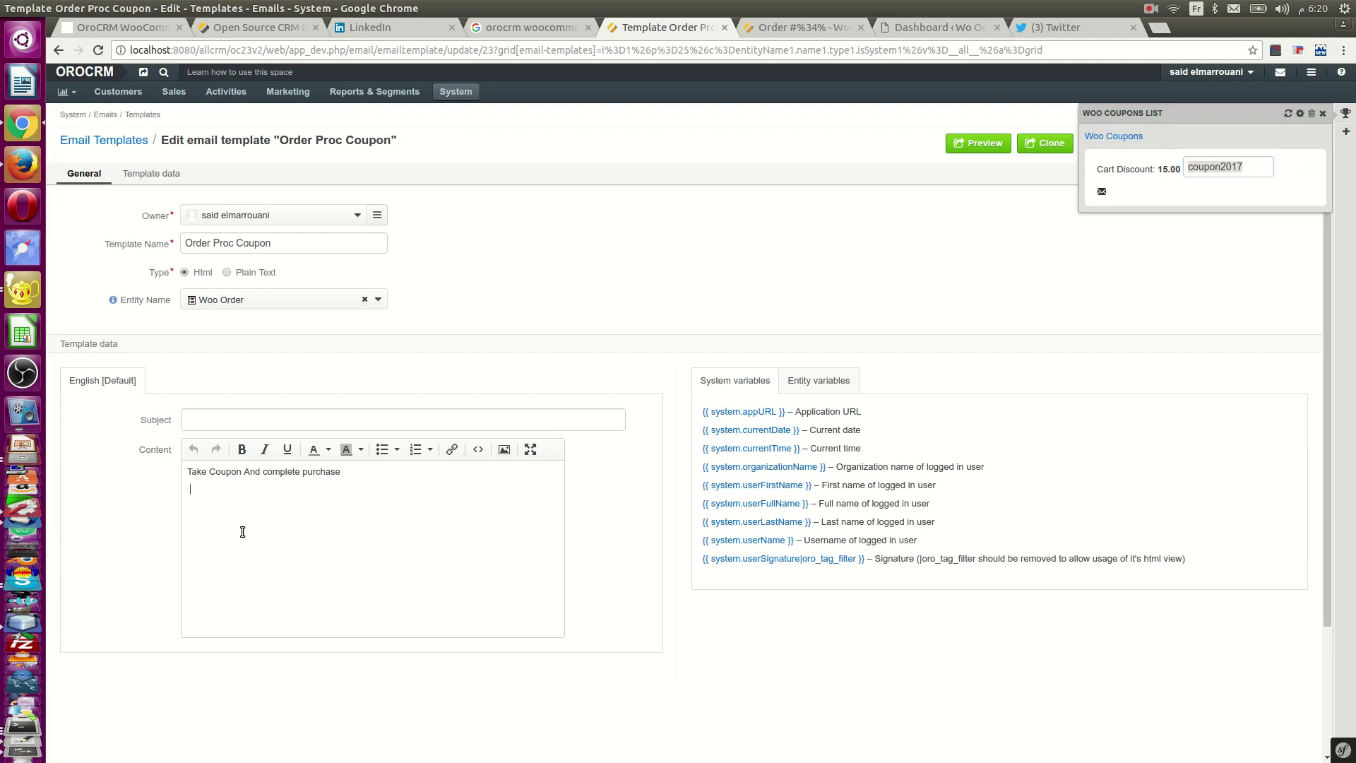
key("ctrl+v")
left_click_drag(247, 498, 176, 492)
left_click(242, 452)
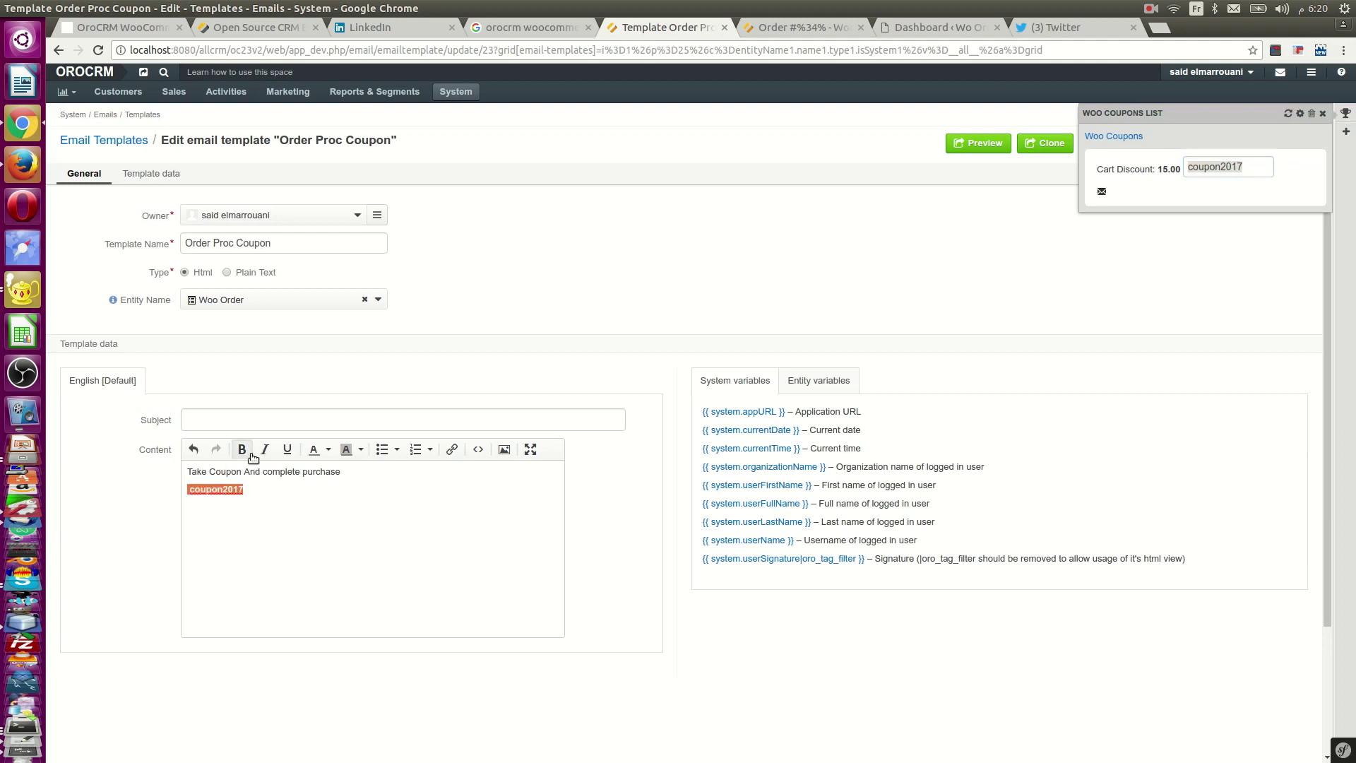
left_click(314, 544)
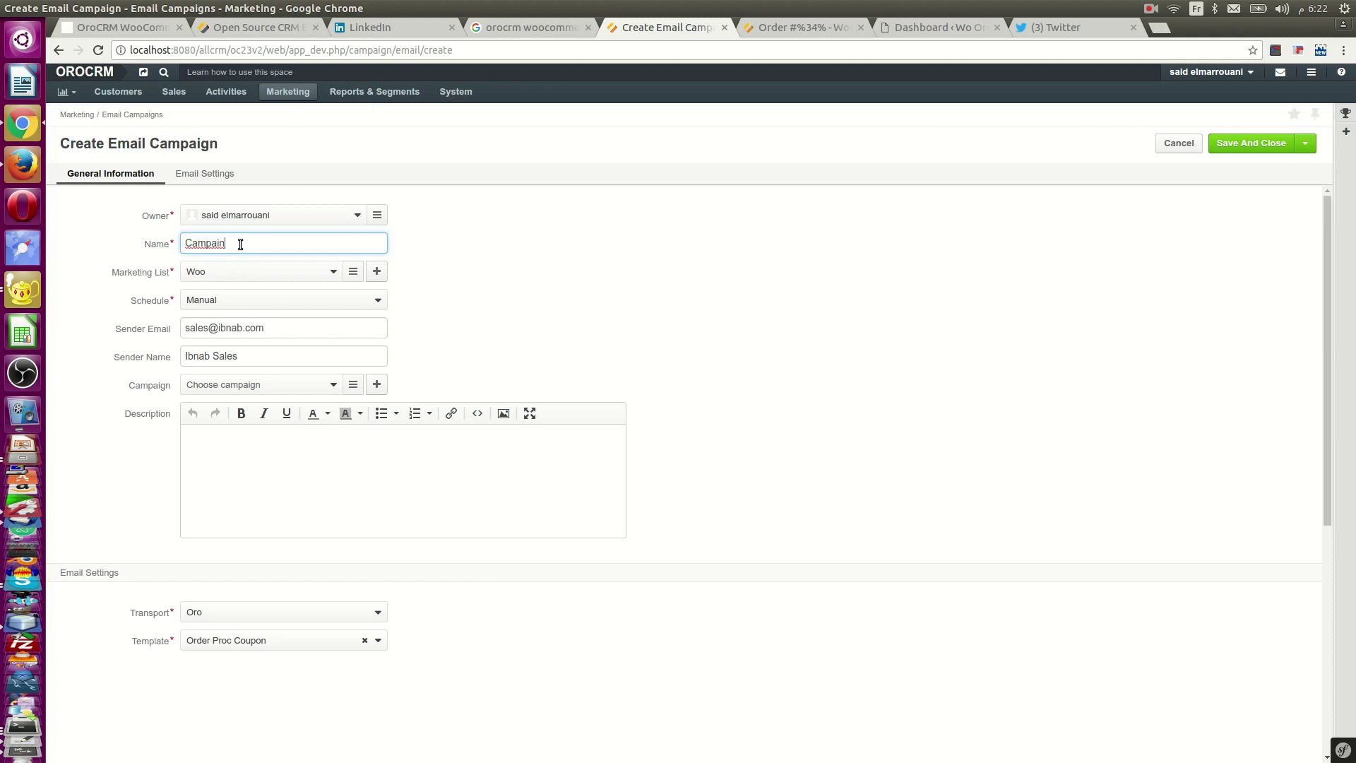
Save campaign 'Campains Order Coupon' with list Woo and template Order Proc Coupon, then open Woo Abandoned Cart 27
type("s Order Coupon")
left_click(252, 647)
left_click(253, 642)
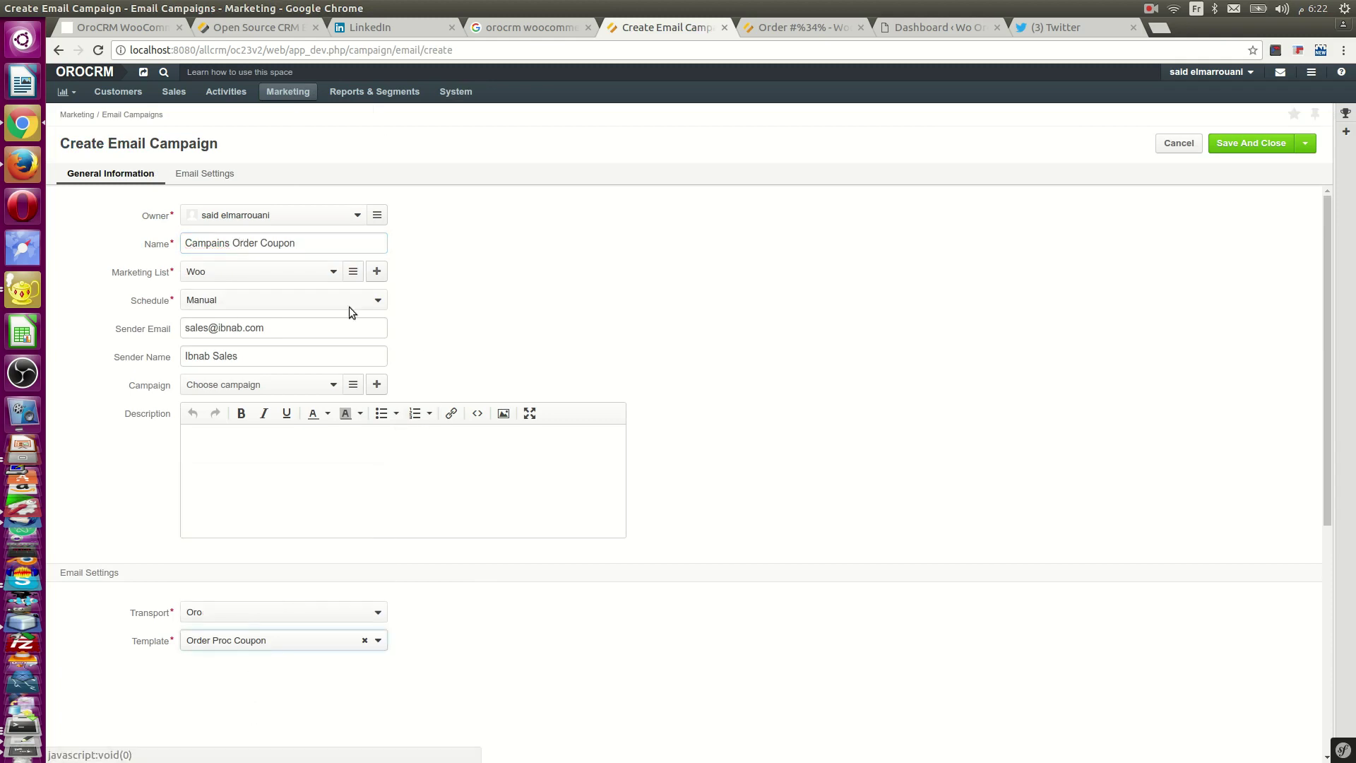
left_click(218, 271)
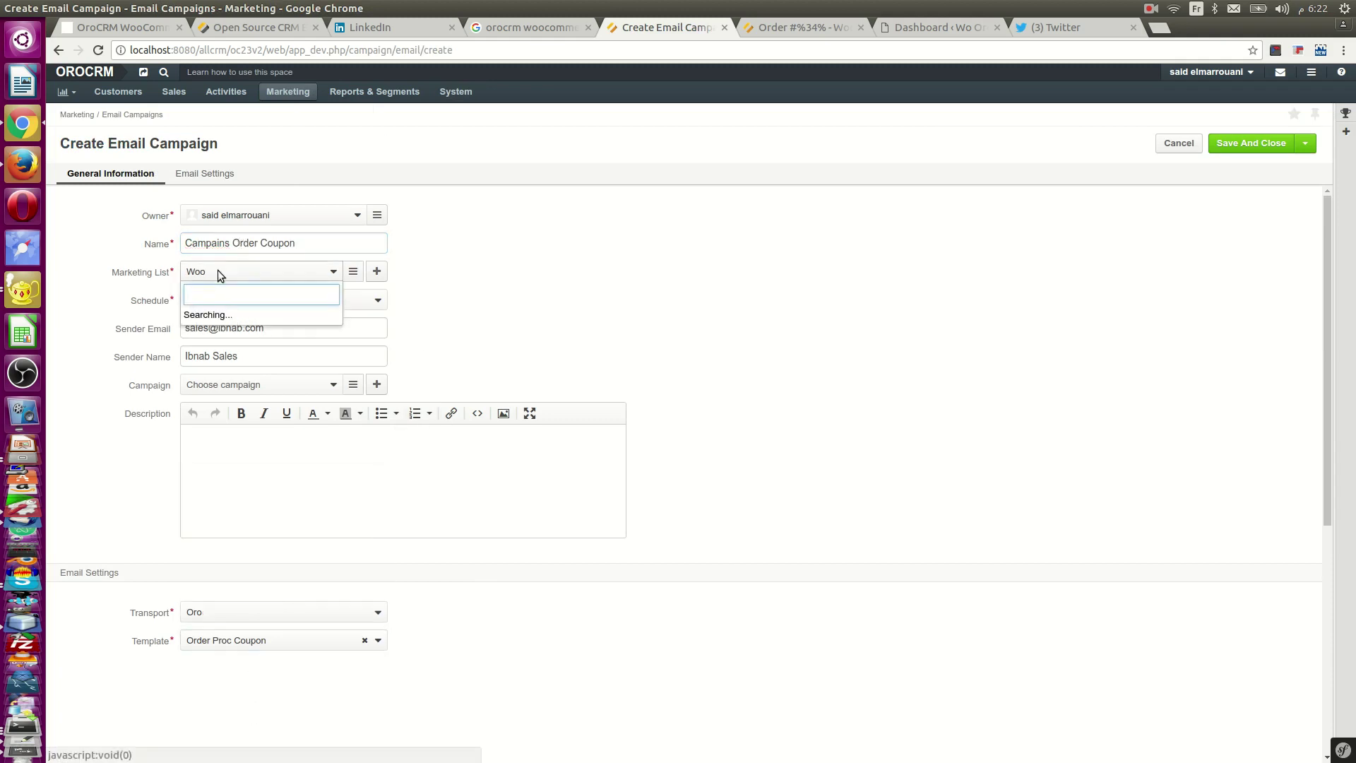
left_click(227, 317)
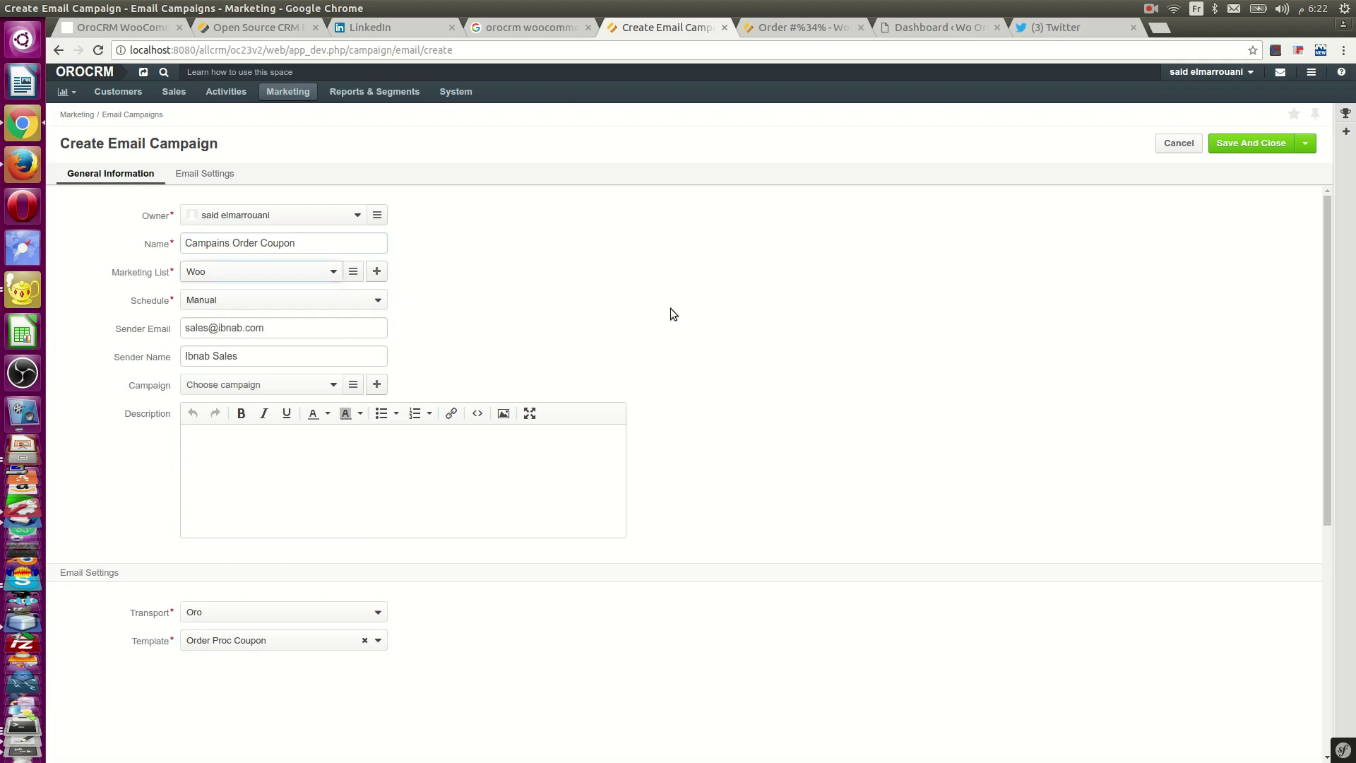
left_click(1263, 145)
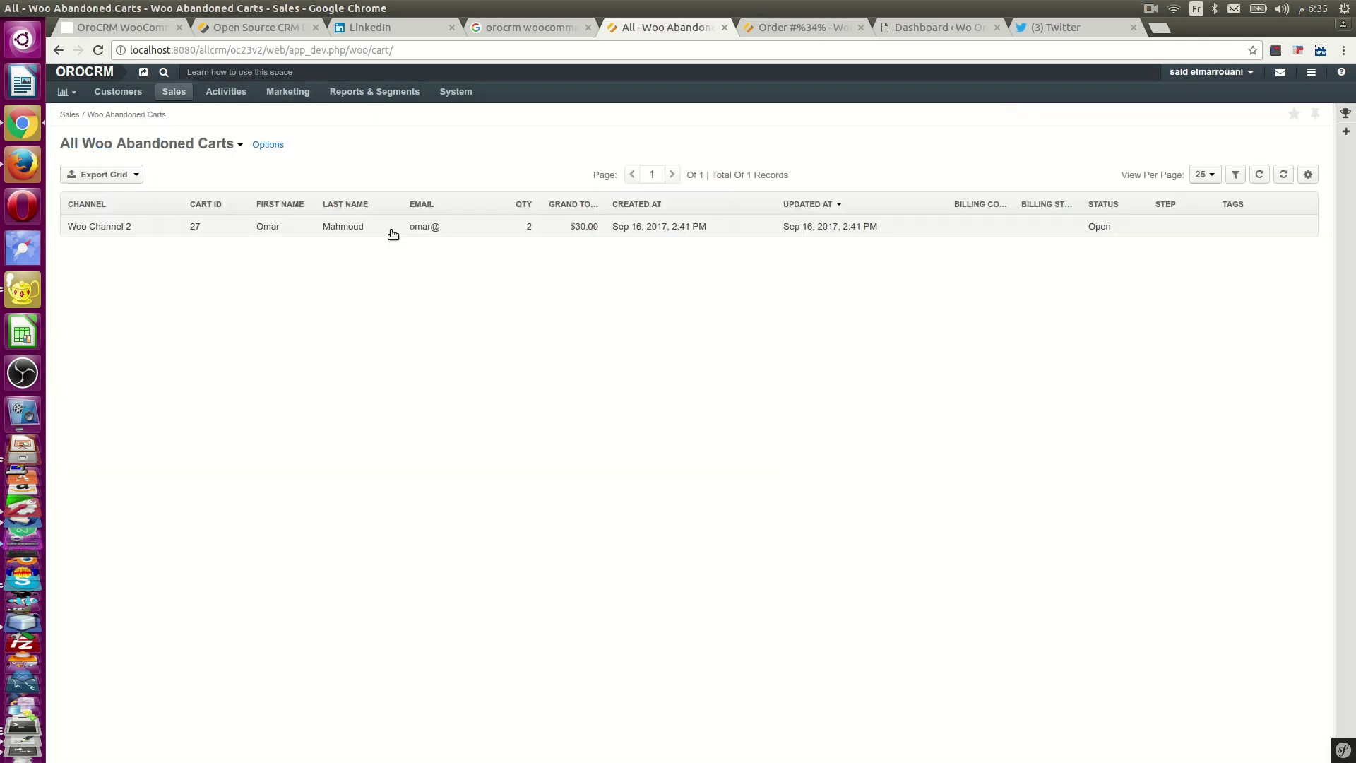
left_click(391, 230)
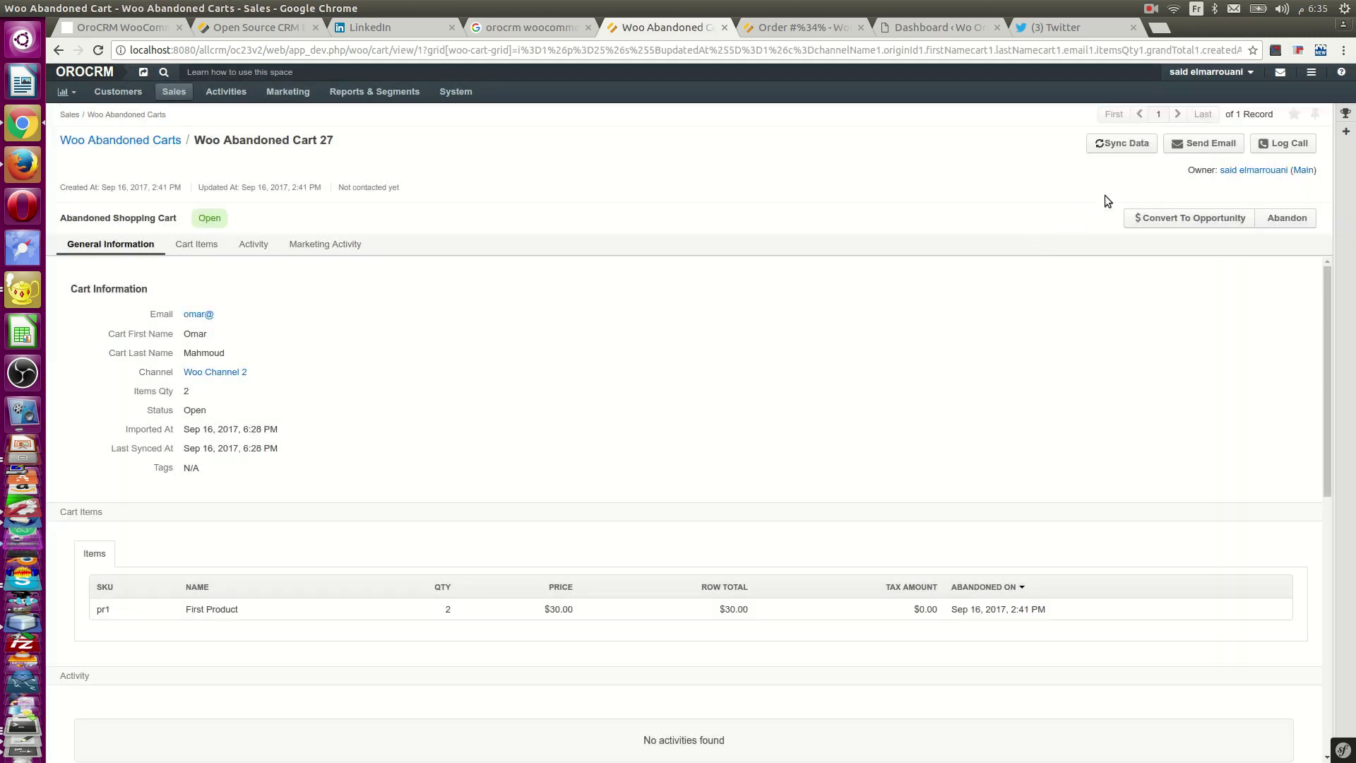
left_click(1205, 143)
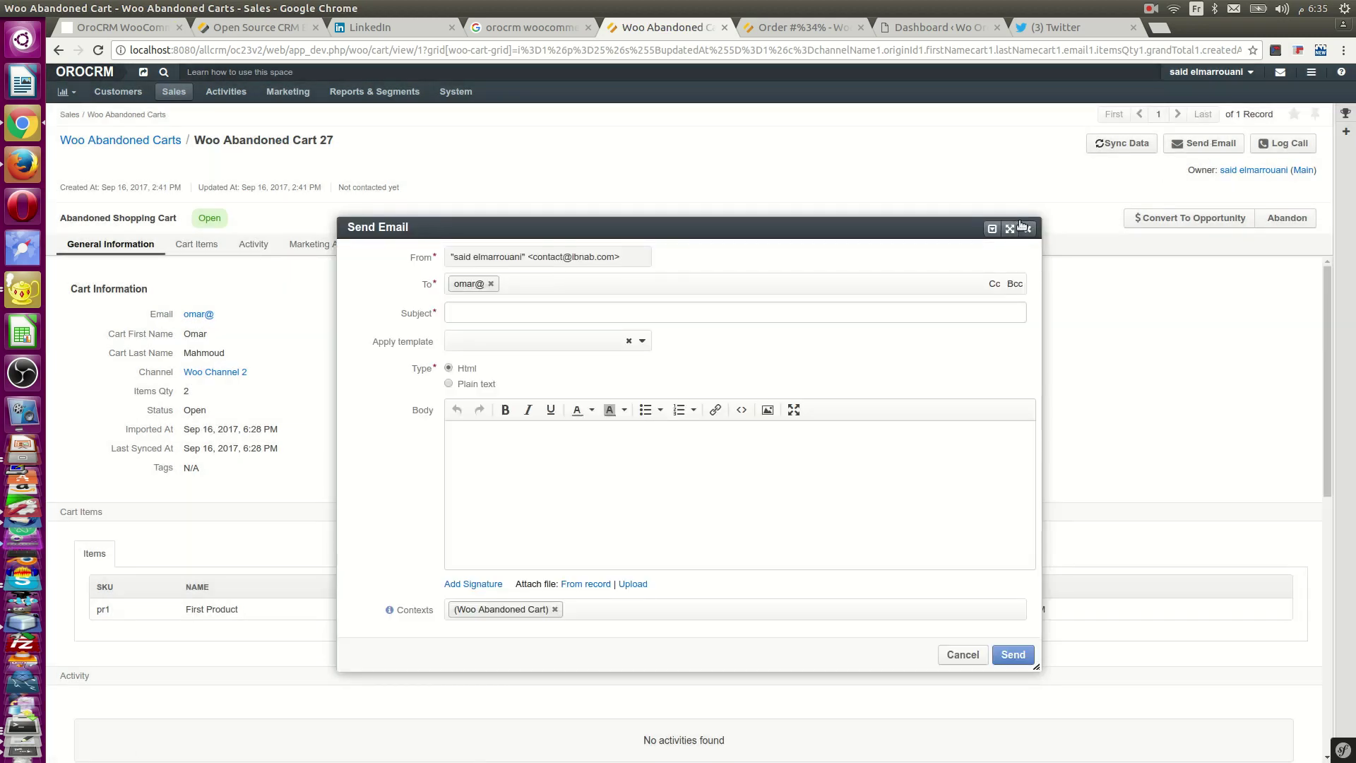
left_click(1028, 228)
left_click(1287, 143)
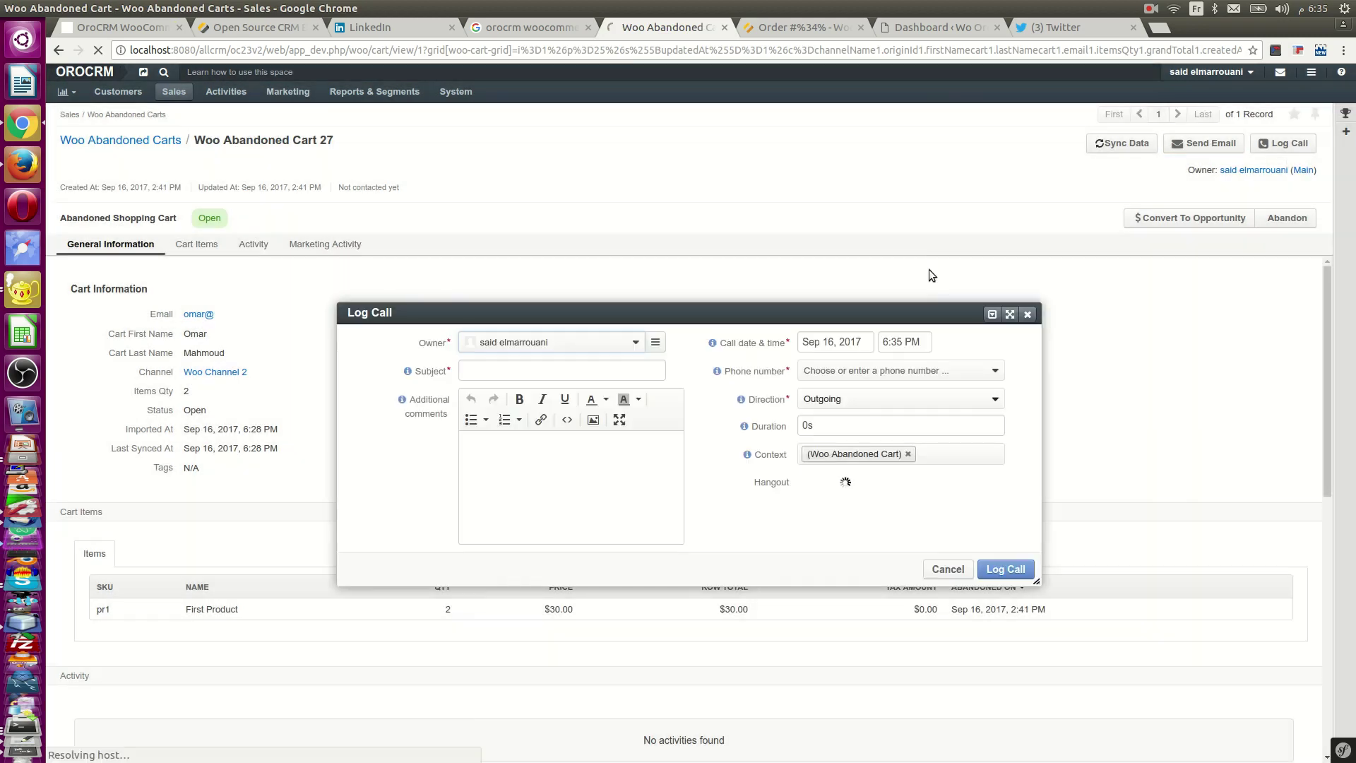
left_click(1027, 314)
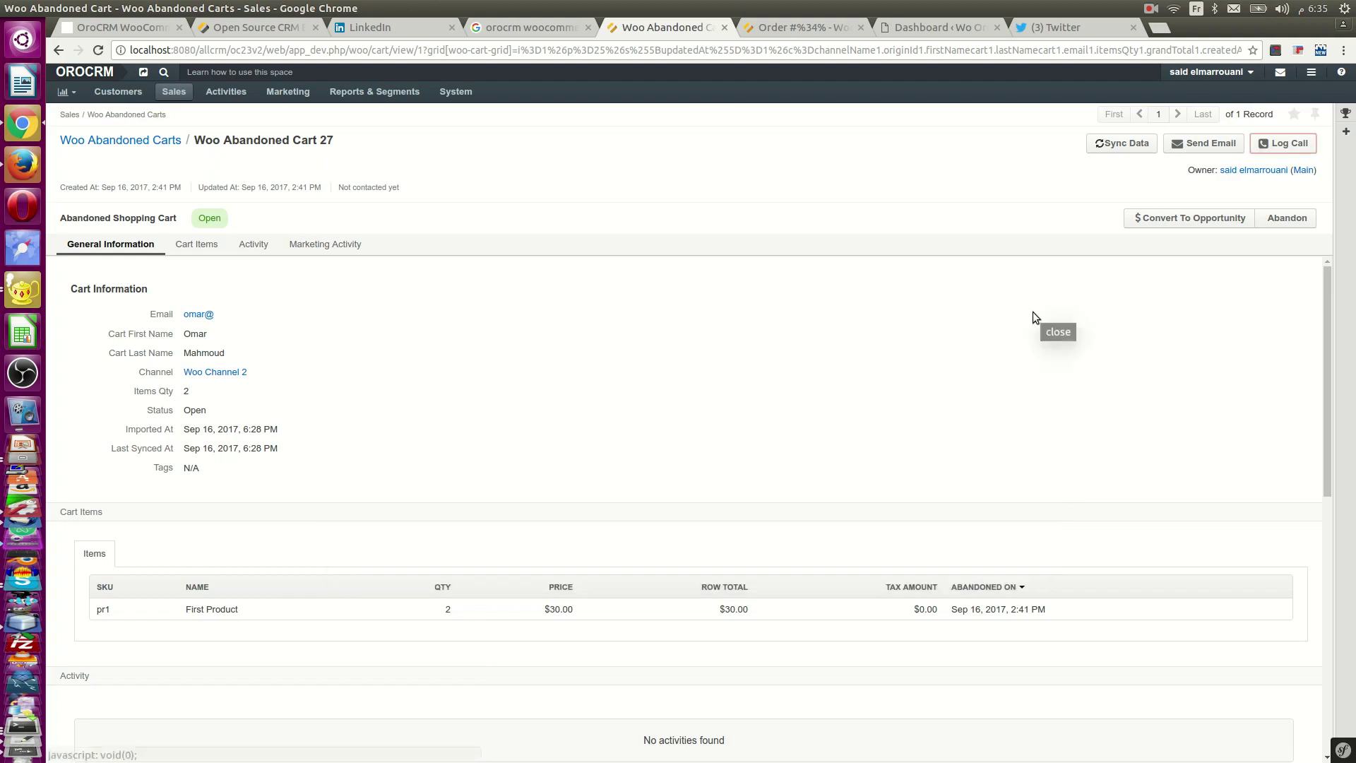